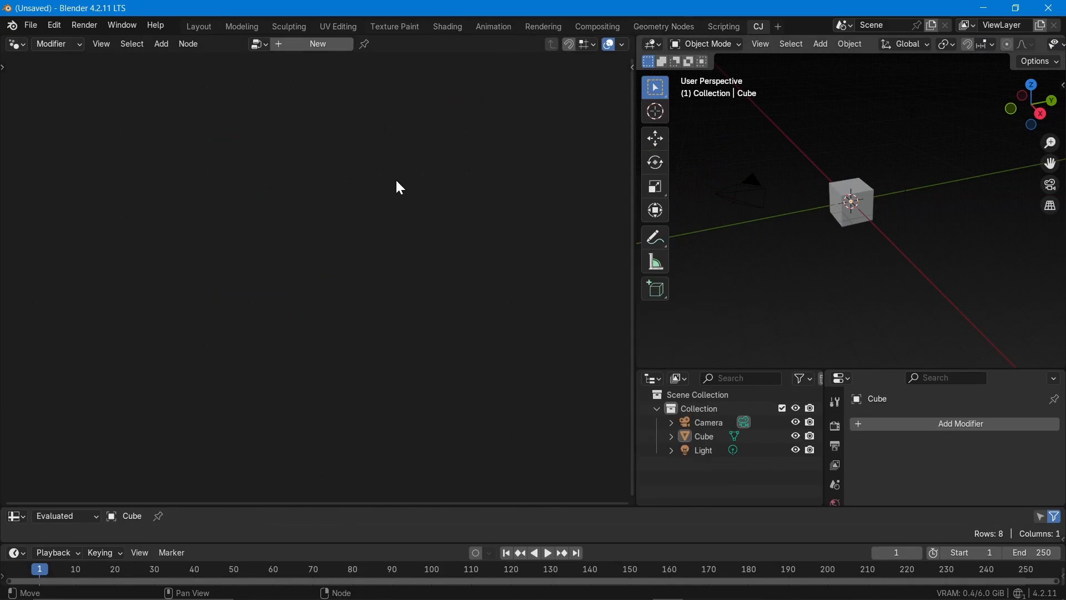
# Create a new geometry node group on the cube and cut the link between Group Input and Group Output
pyautogui.click(345, 45)
pyautogui.moveTo(346, 326); pyautogui.dragTo(471, 100, button='middle')
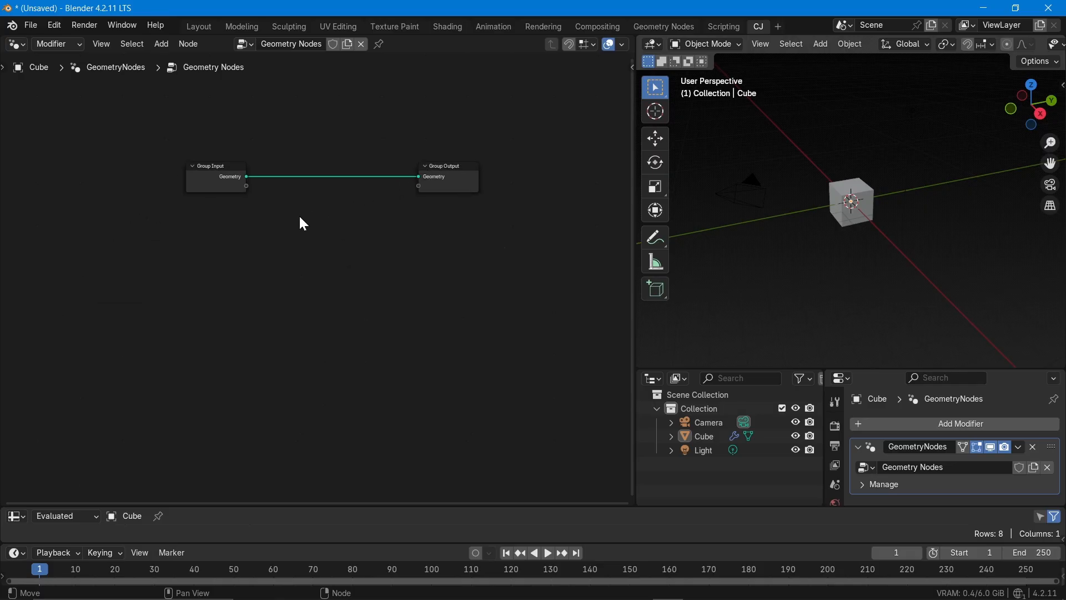
pyautogui.scroll(4, 301, 214)
pyautogui.keyDown('ctrl'); pyautogui.moveTo(339, 133); pyautogui.dragTo(261, 194, button='right'); pyautogui.keyUp('ctrl')
# Add a Curve Handle Positions node below the Group Input and Group Output nodes
pyautogui.rightClick(86, 286)
pyautogui.moveTo(261, 327)
pyautogui.moveTo(406, 327)
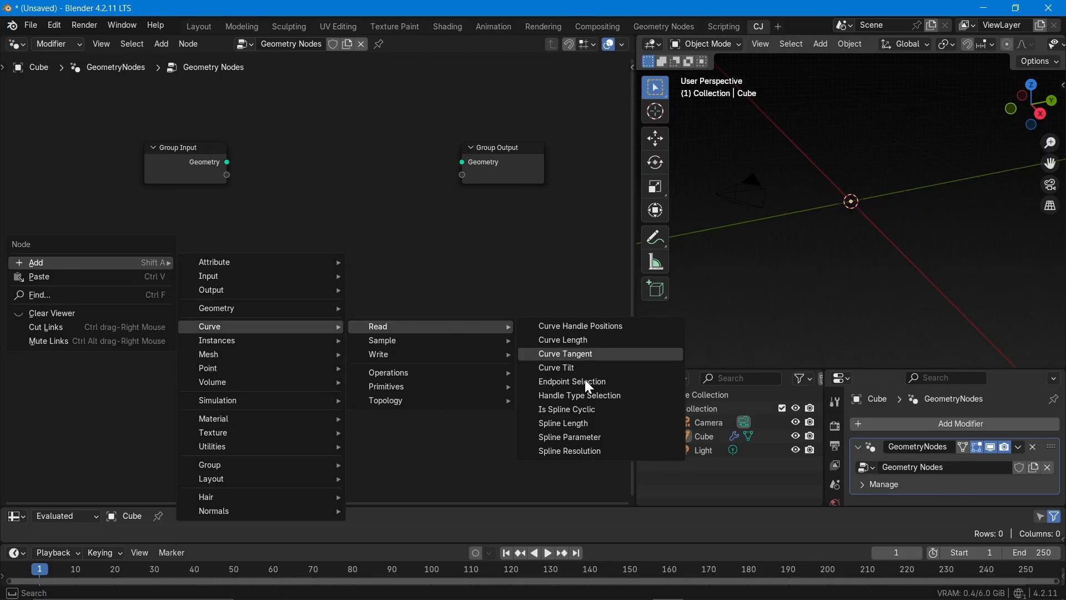
pyautogui.click(591, 326)
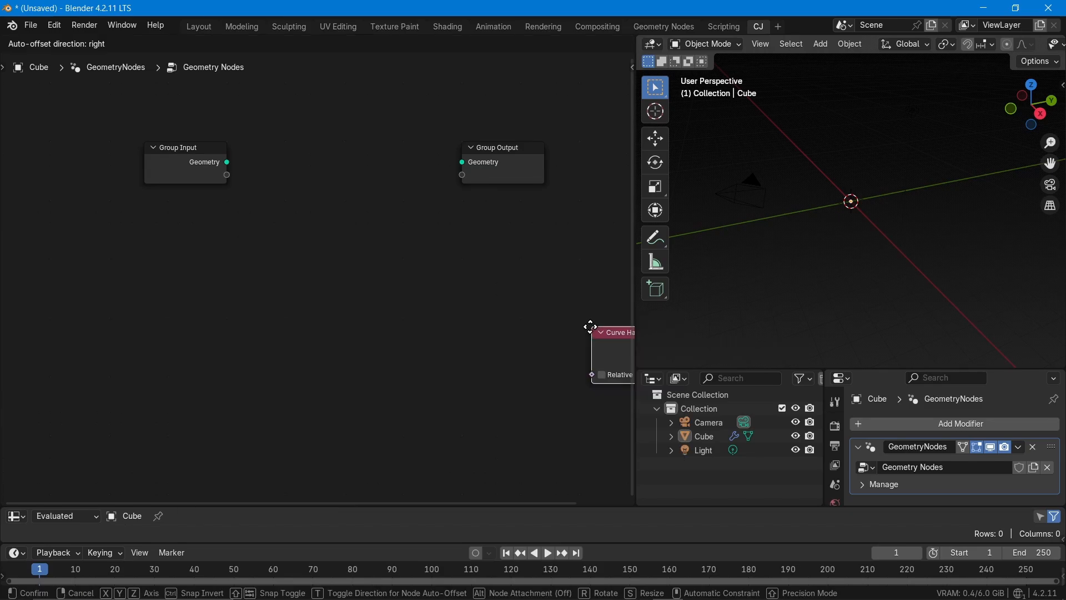
pyautogui.click(219, 268)
# Add a Handle Type Selection node below the Curve Handle Positions node
pyautogui.hotkey('shift', 'a')
pyautogui.write('hal')
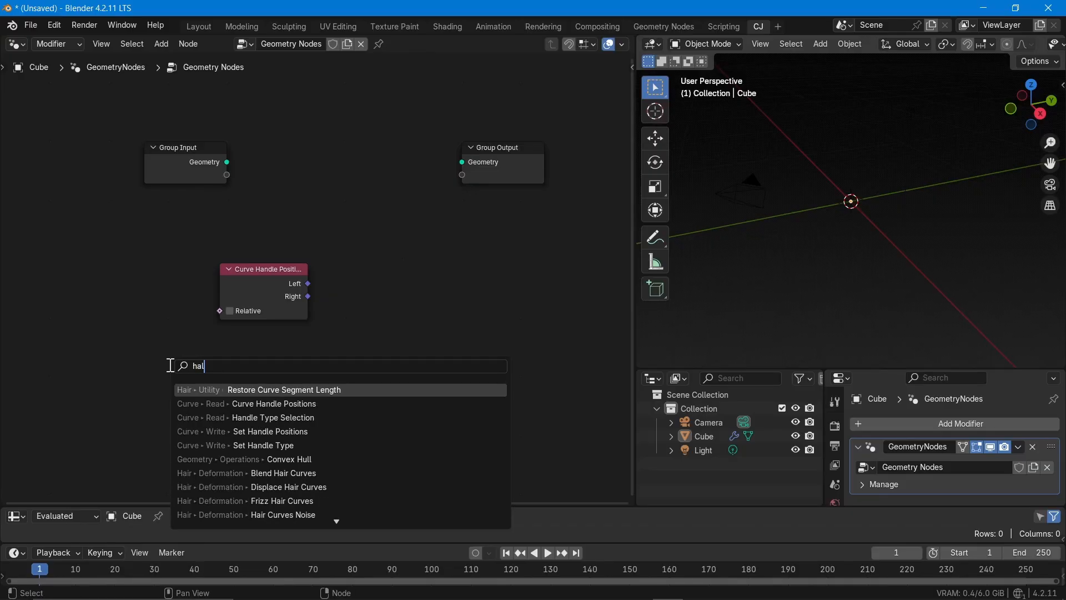
pyautogui.press('BackSpace')
pyautogui.write('ndle')
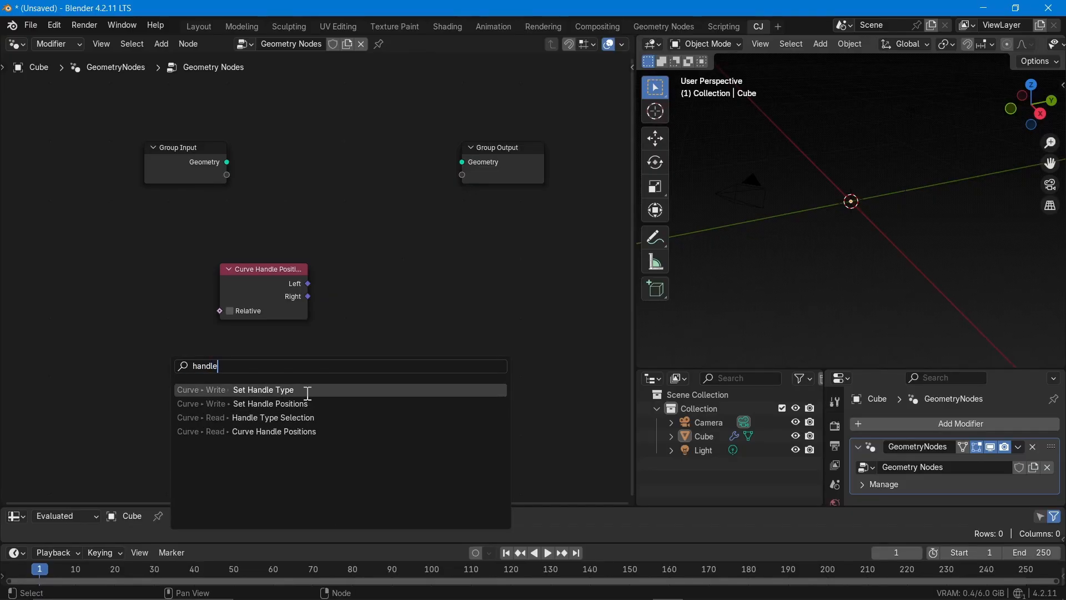
pyautogui.click(320, 418)
pyautogui.click(233, 364)
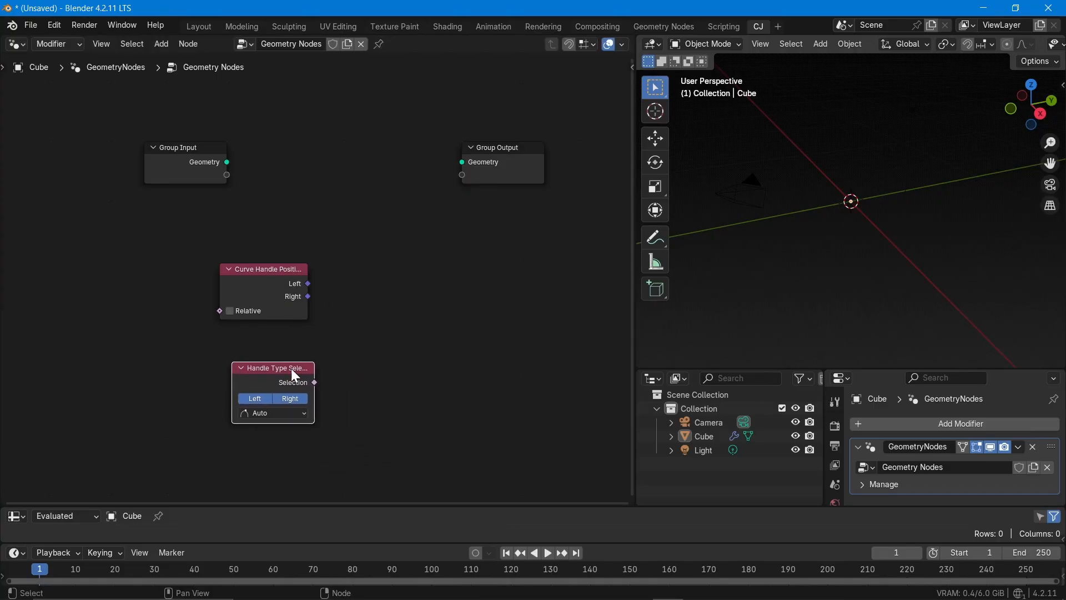
pyautogui.click(362, 417)
pyautogui.moveTo(771, 305); pyautogui.dragTo(837, 270, button='middle')
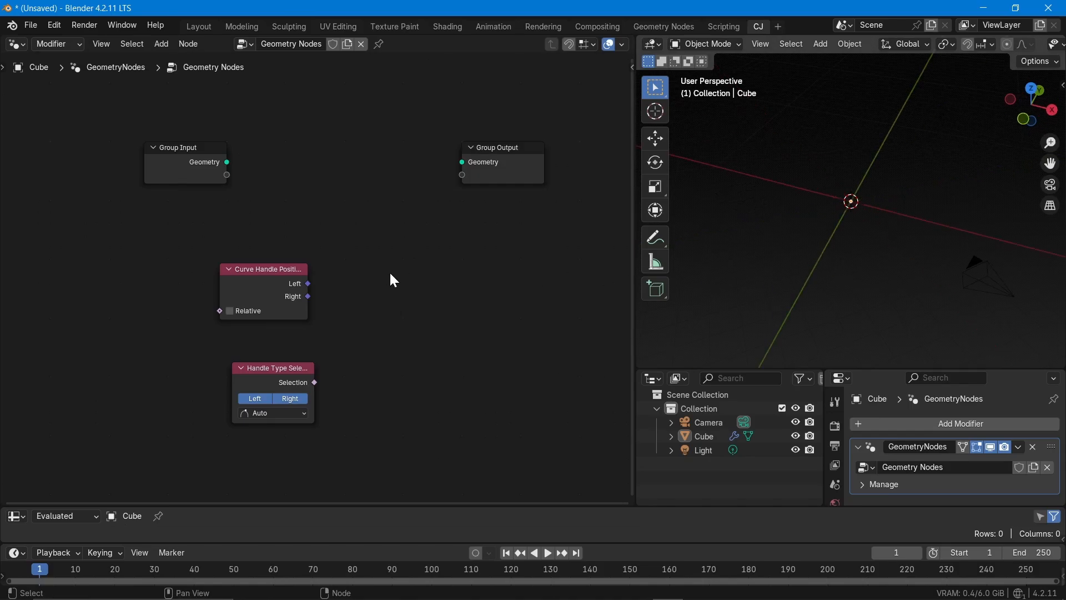
# Move the two handle nodes aside and add a Bézier Segment node with its Curve output connected to the Group Output's Geometry
pyautogui.moveTo(233, 290); pyautogui.dragTo(42, 381)
pyautogui.moveTo(236, 381); pyautogui.dragTo(44, 439)
pyautogui.hotkey('shift', 'a')
pyautogui.write('be')
pyautogui.press('Return')
pyautogui.click(189, 227)
pyautogui.moveTo(284, 259); pyautogui.dragTo(462, 160)
pyautogui.click(445, 254)
# Add a Bézier curve object to the scene and hide the Cube in the viewport
pyautogui.scroll(6, 780, 202)
pyautogui.scroll(-4, 758, 209)
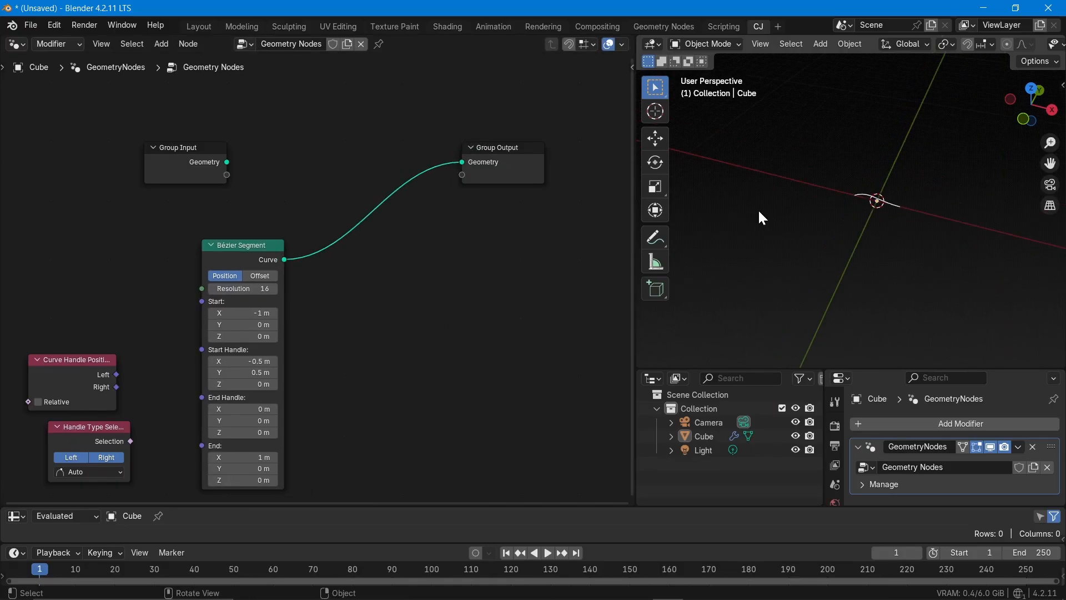
pyautogui.scroll(2, 914, 167)
pyautogui.moveTo(915, 166); pyautogui.dragTo(867, 278, button='middle')
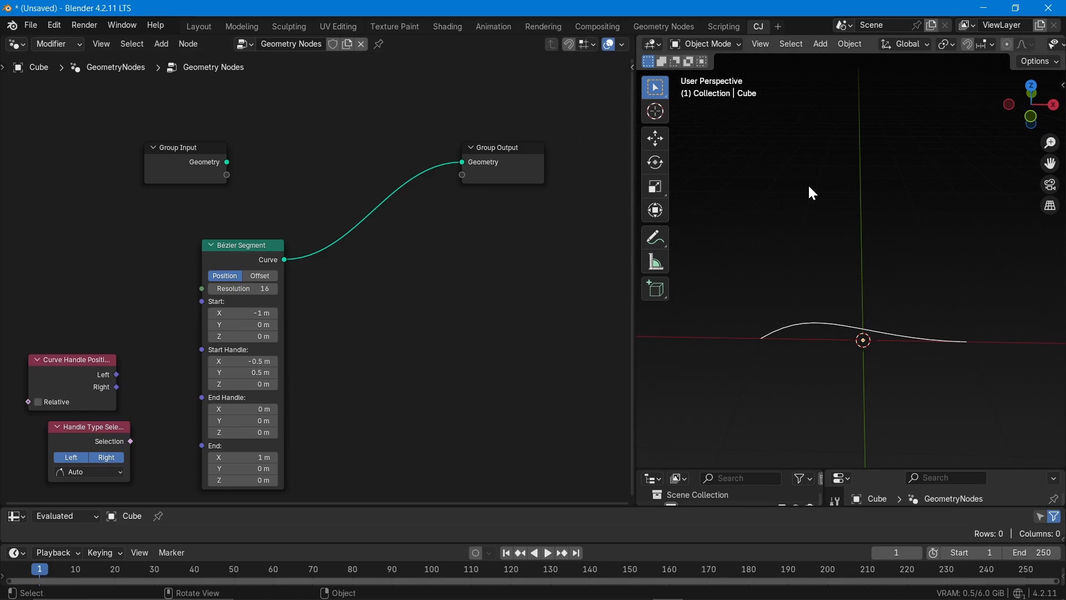
pyautogui.moveTo(797, 469); pyautogui.dragTo(798, 398)
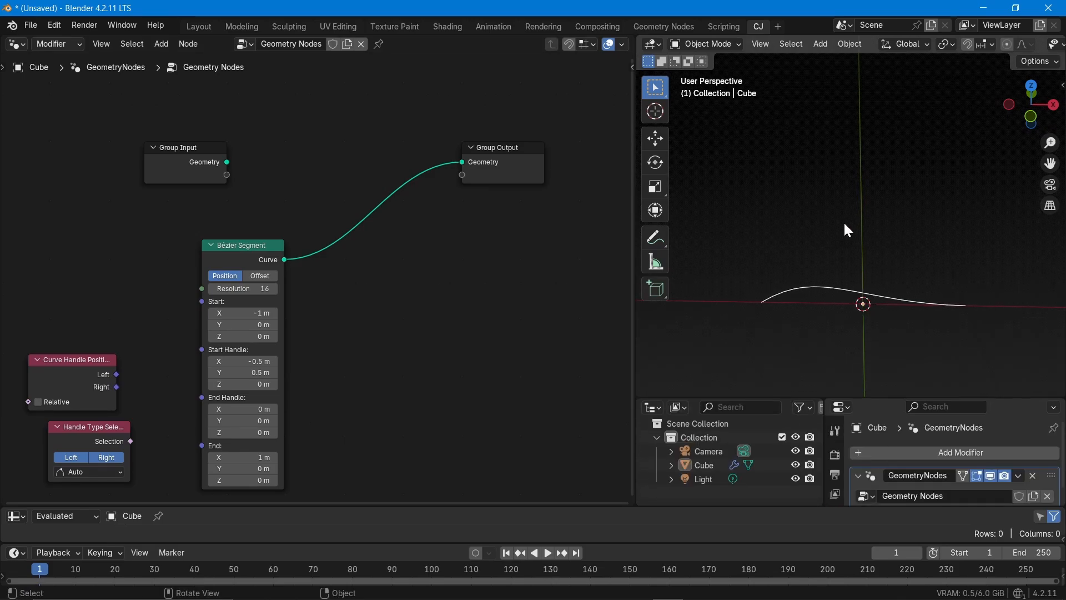
pyautogui.click(823, 45)
pyautogui.moveTo(838, 72)
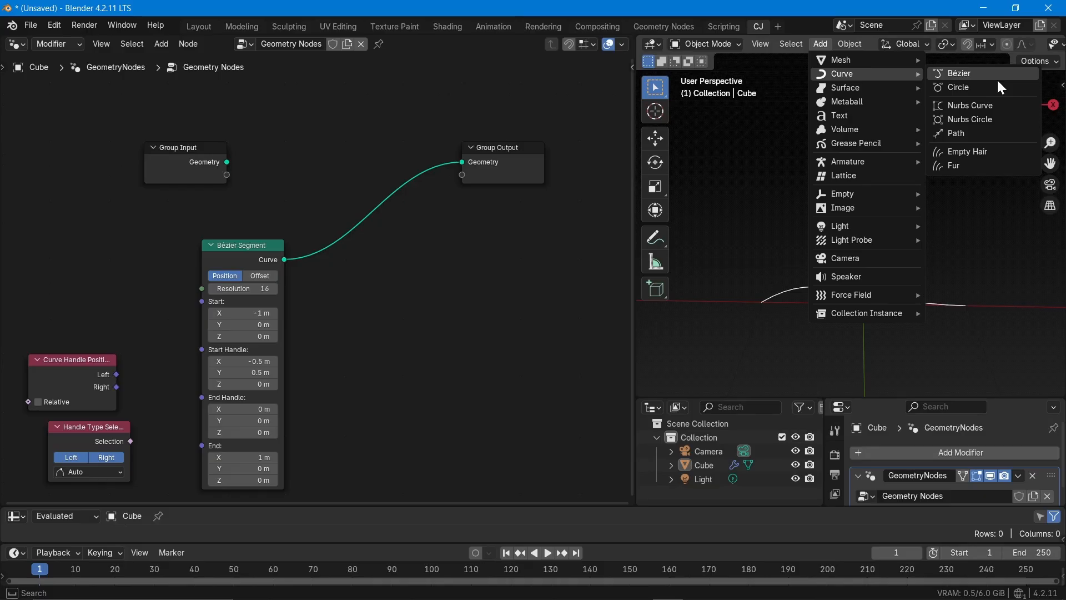
pyautogui.click(998, 79)
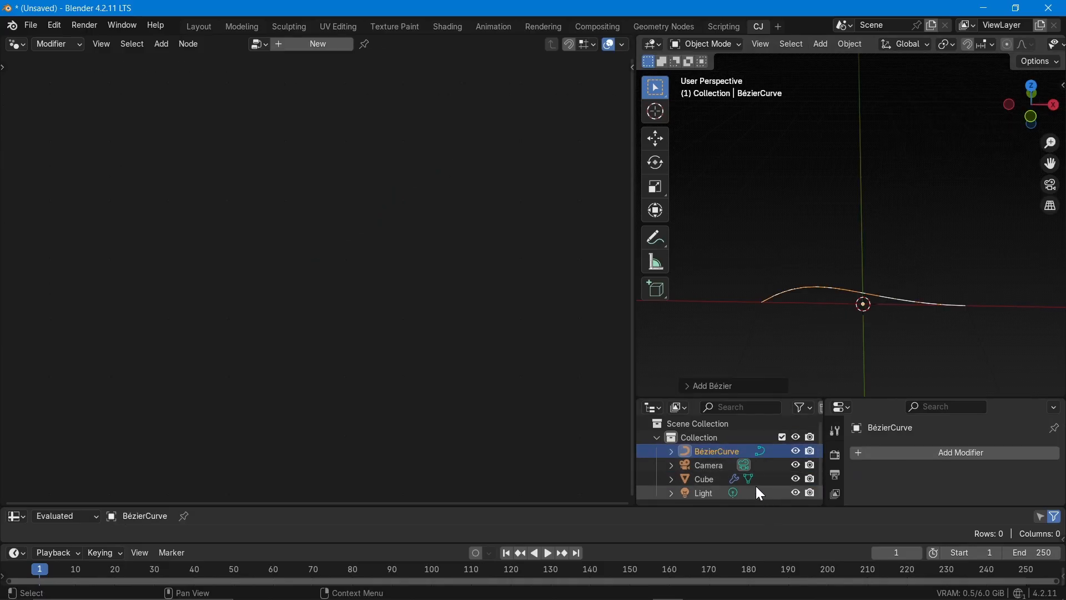
pyautogui.click(797, 481)
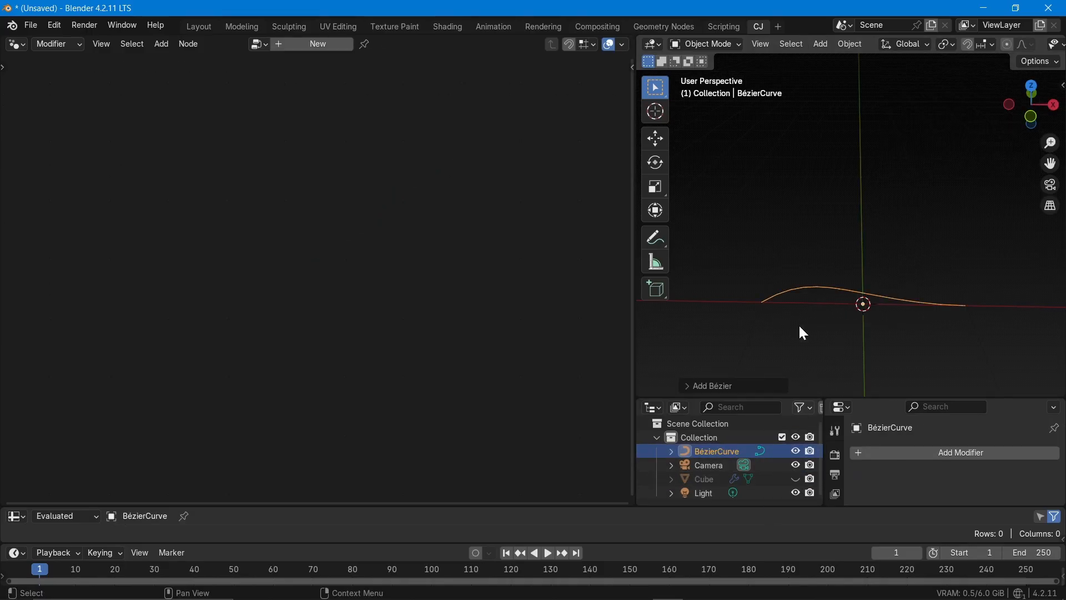
# View the Bézier curve from the top and enter Edit Mode on it
pyautogui.press('`')
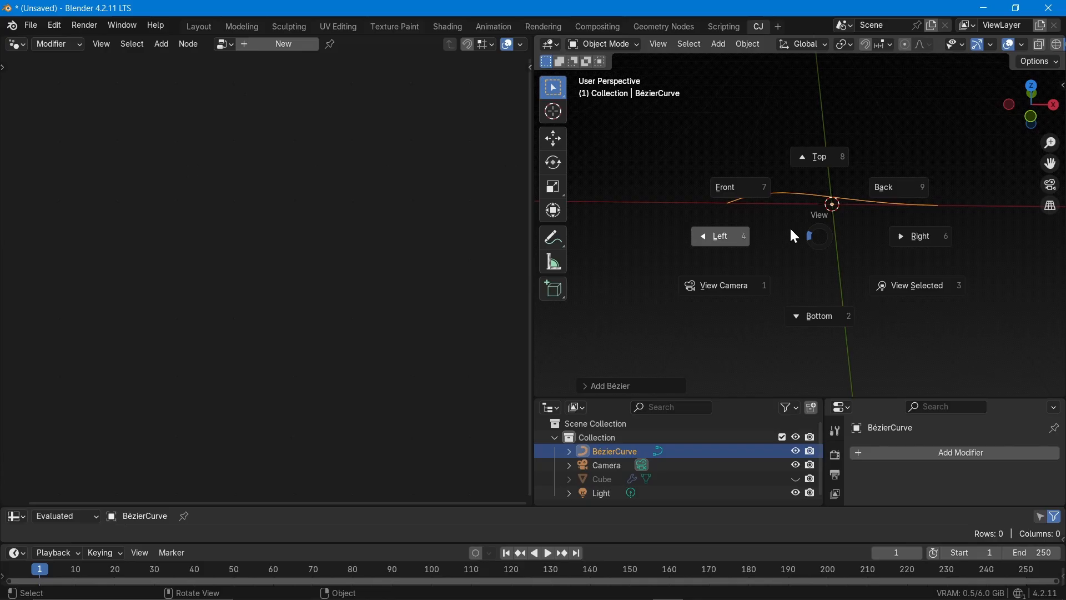
pyautogui.click(810, 157)
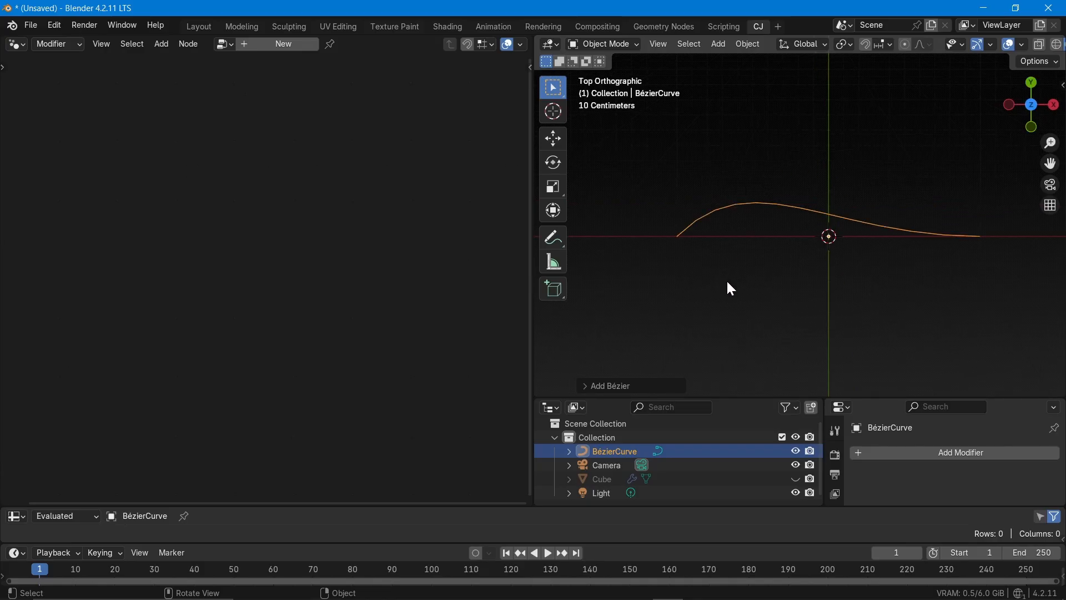
pyautogui.press('Tab')
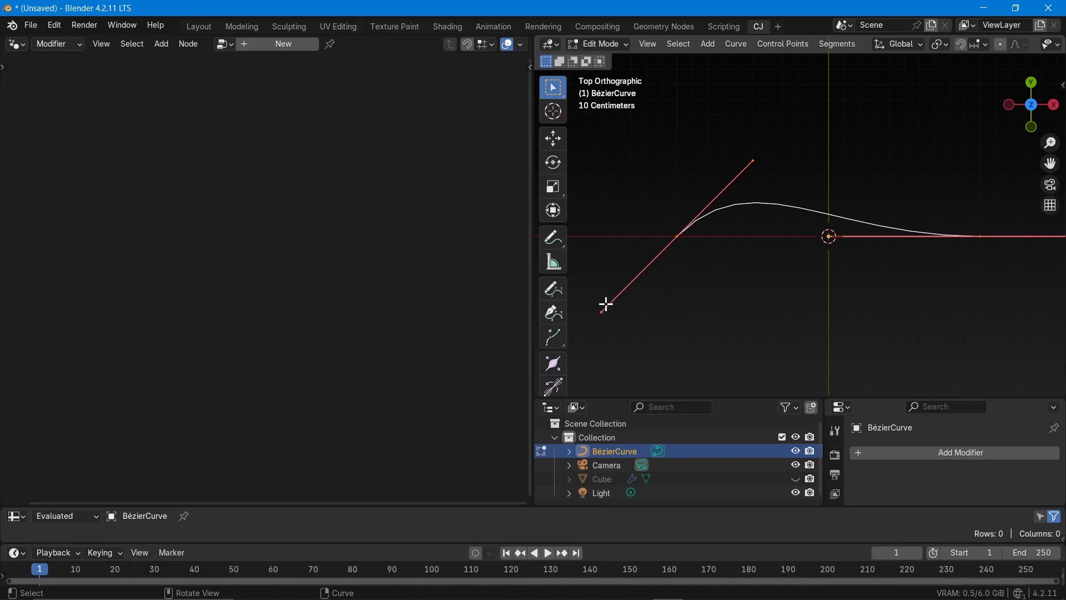
# Trace both handle lines of the Bézier curve with the Annotate tool
pyautogui.scroll(-2, 722, 270)
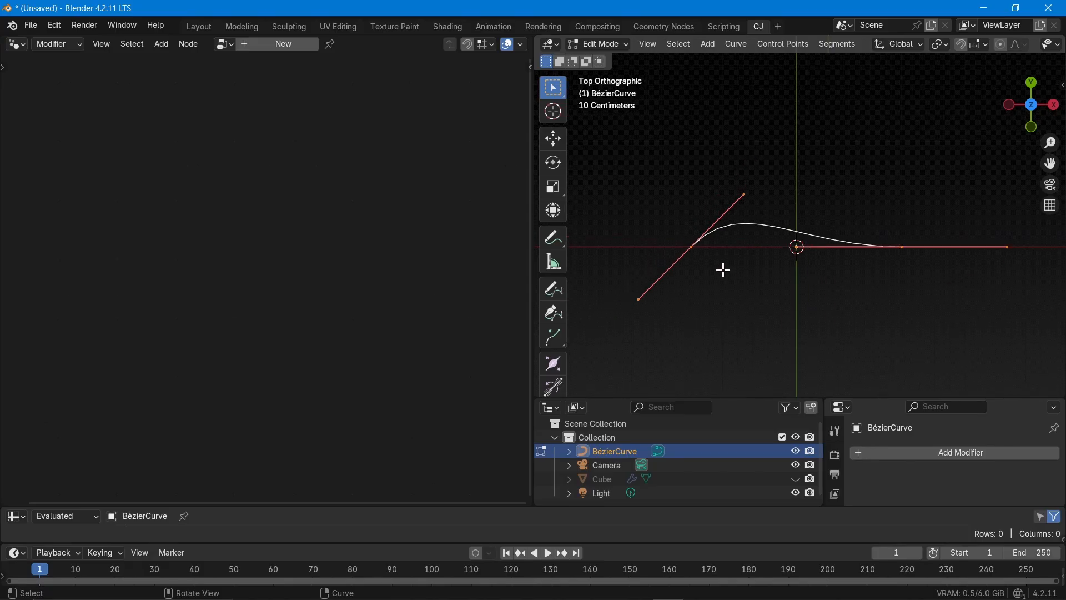
pyautogui.scroll(1, 770, 259)
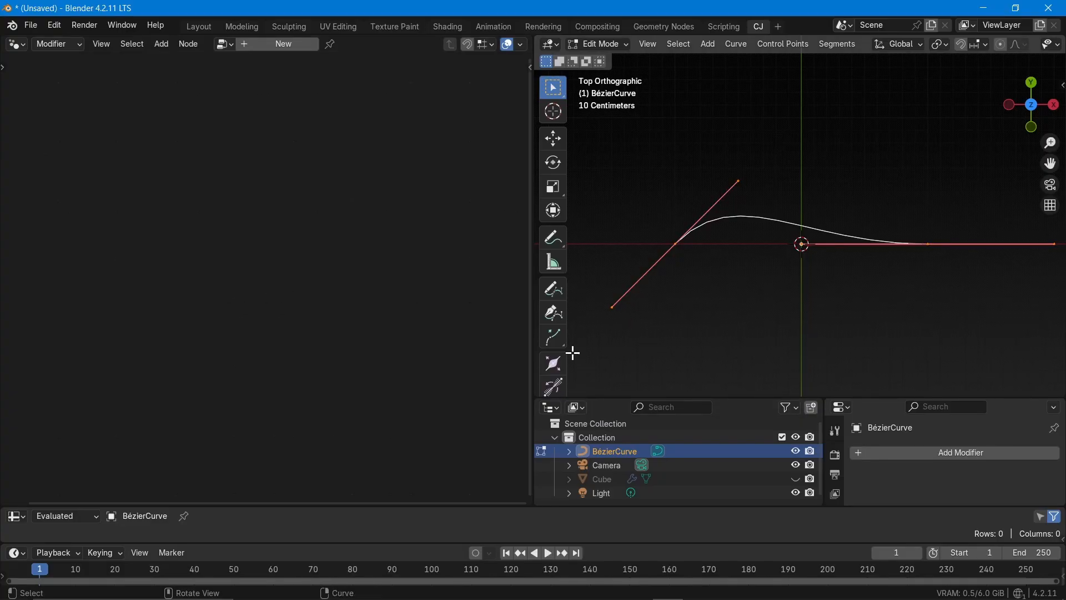
pyautogui.scroll(-1, 623, 157)
pyautogui.click(554, 238)
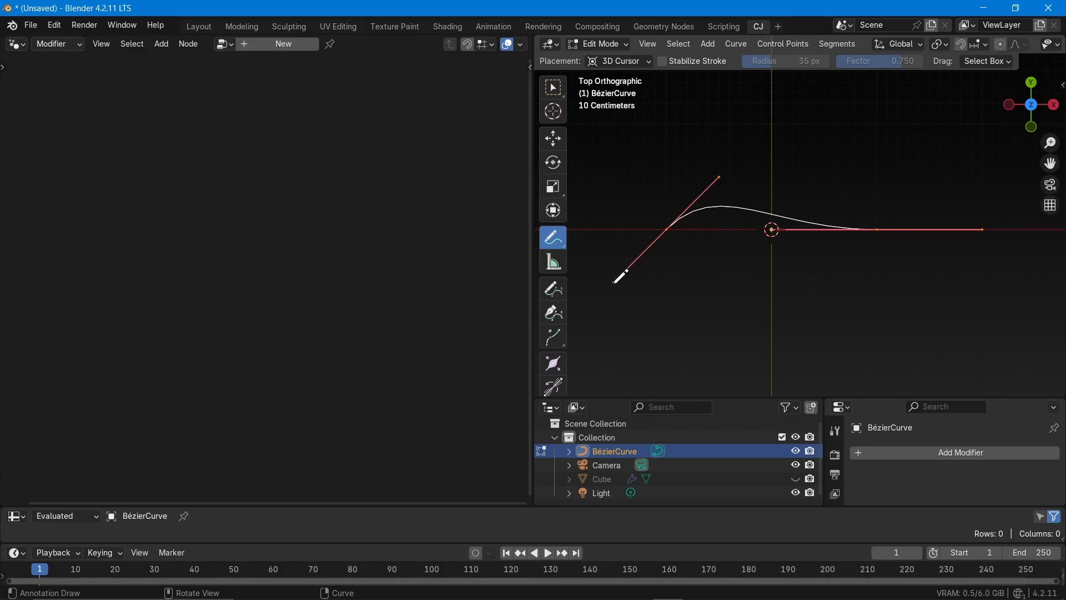
pyautogui.moveTo(614, 283); pyautogui.dragTo(722, 176)
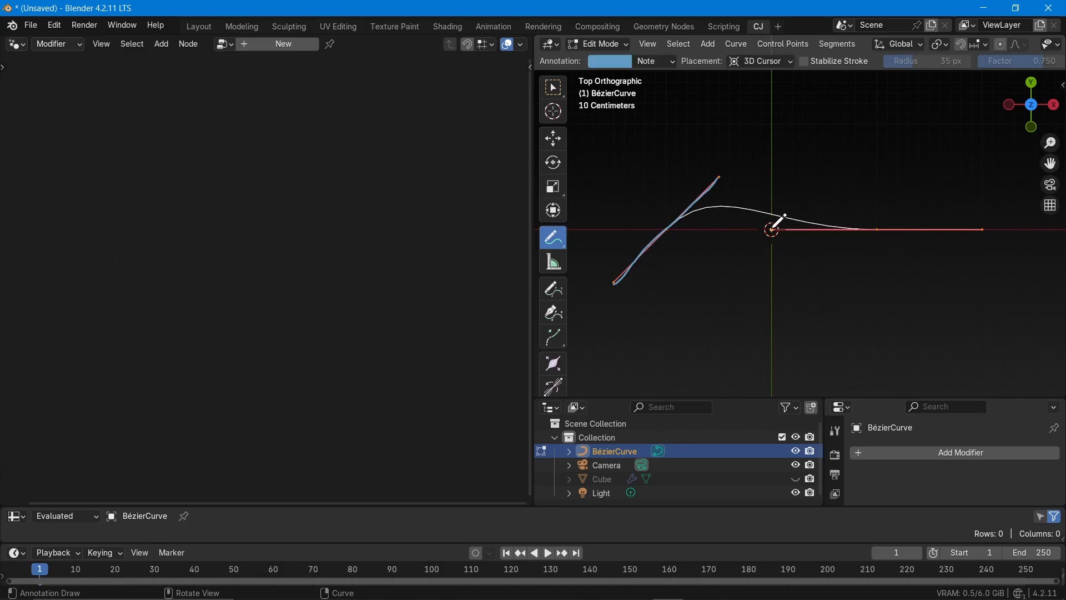
pyautogui.moveTo(772, 228); pyautogui.dragTo(982, 229)
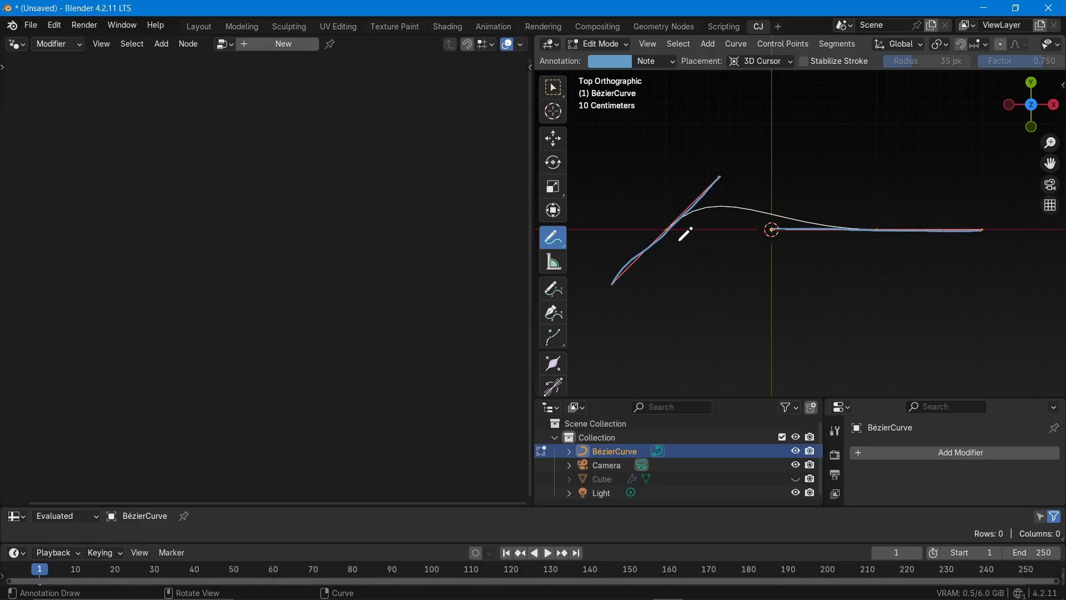
# Annotate each of the curve's two control points with a handwritten "CP"
pyautogui.scroll(5, 677, 240)
pyautogui.moveTo(674, 212)
pyautogui.mouseDown()
pyautogui.moveTo(693, 227)
pyautogui.moveTo(690, 205)
pyautogui.moveTo(698, 211)
pyautogui.mouseUp()
pyautogui.scroll(-6, 698, 211)
pyautogui.scroll(6, 888, 214)
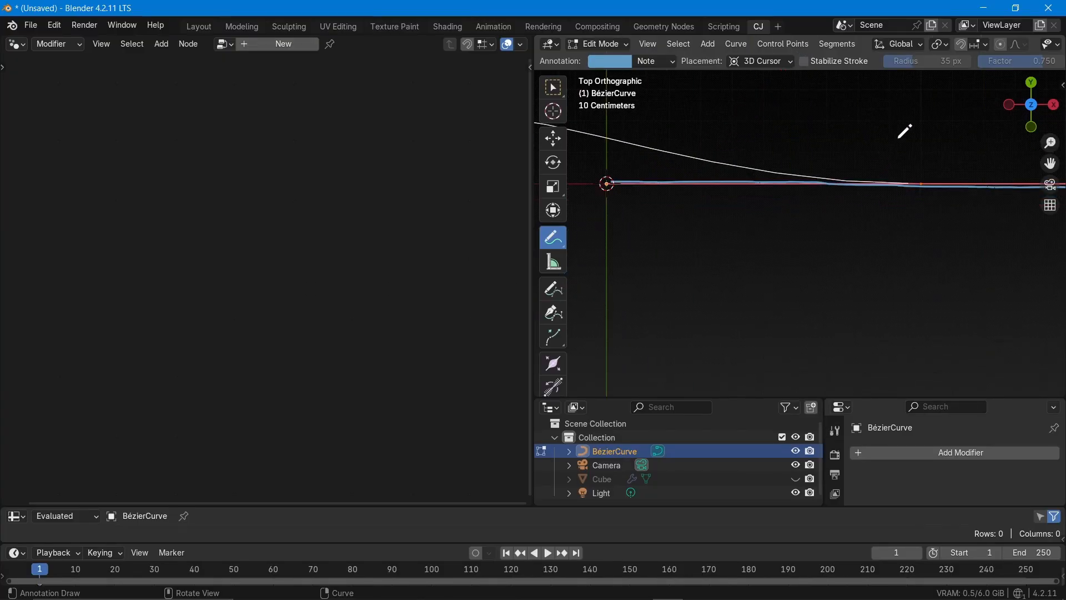
pyautogui.moveTo(905, 151)
pyautogui.mouseDown()
pyautogui.moveTo(905, 171)
pyautogui.moveTo(915, 147)
pyautogui.mouseUp()
pyautogui.scroll(-6, 821, 200)
pyautogui.scroll(5, 645, 264)
pyautogui.scroll(-3, 641, 273)
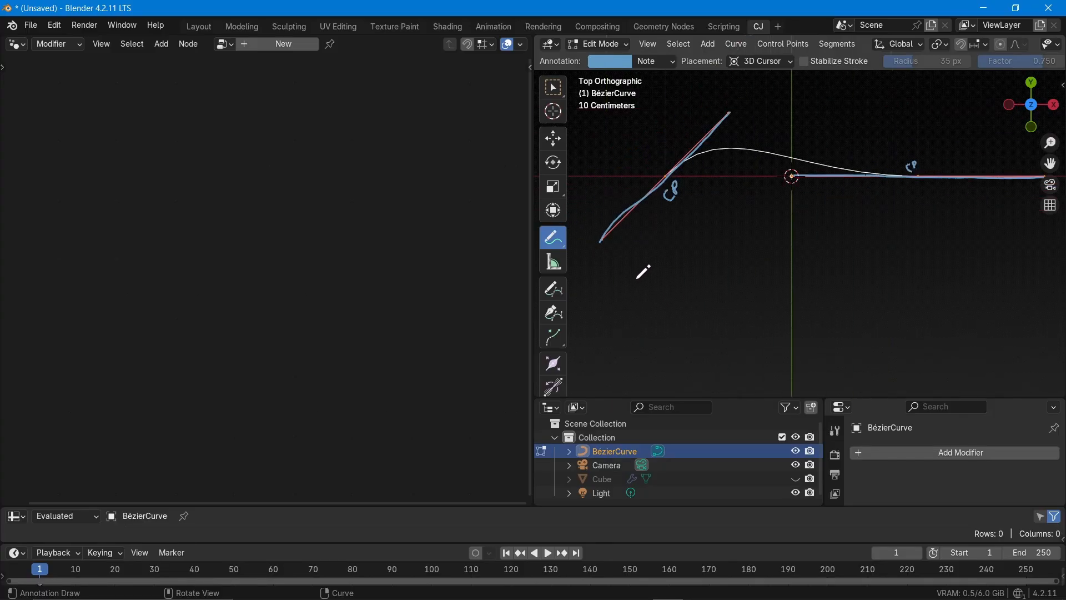
# Annotate the sloped handle line's upper end with "RH" and its lower end with "LH"
pyautogui.scroll(1, 648, 240)
pyautogui.scroll(-3, 669, 238)
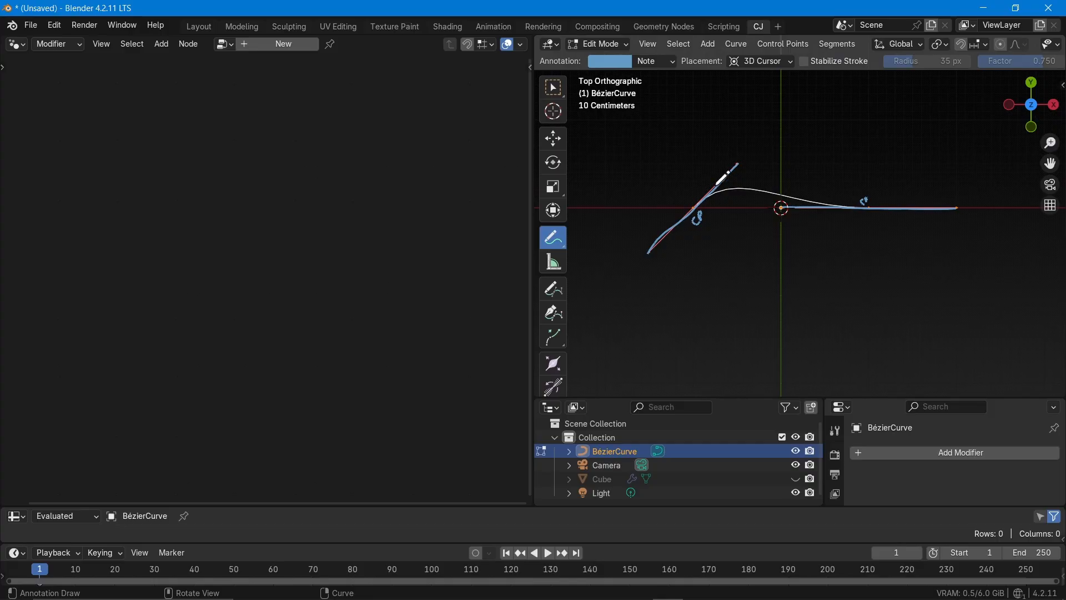
pyautogui.scroll(1, 727, 215)
pyautogui.scroll(3, 728, 215)
pyautogui.scroll(-2, 733, 183)
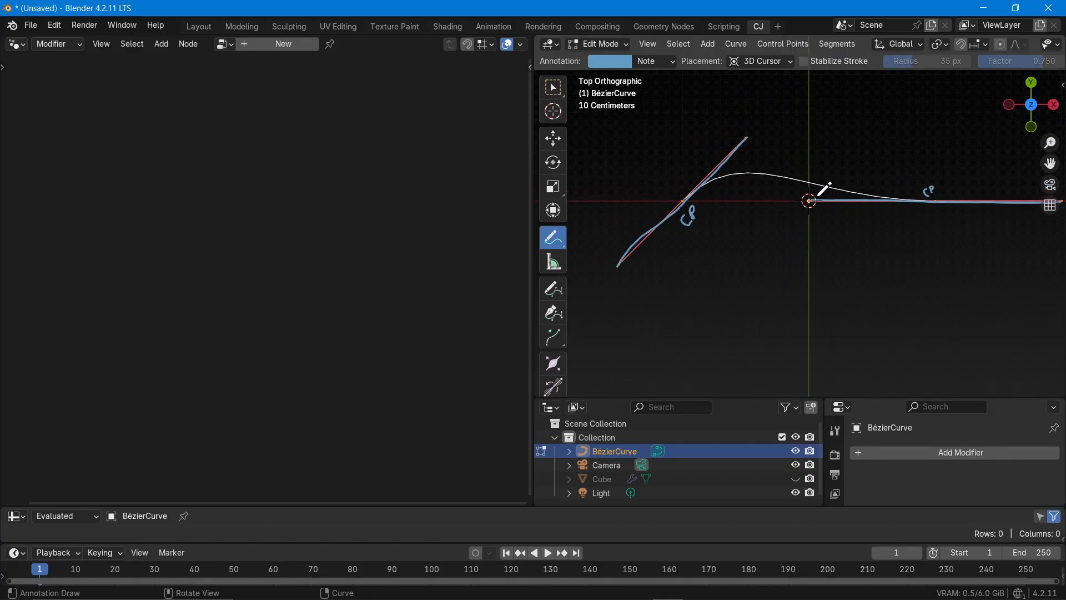
pyautogui.scroll(-4, 797, 231)
pyautogui.moveTo(830, 193)
pyautogui.mouseDown()
pyautogui.moveTo(852, 207)
pyautogui.moveTo(869, 194)
pyautogui.moveTo(862, 185)
pyautogui.mouseUp()
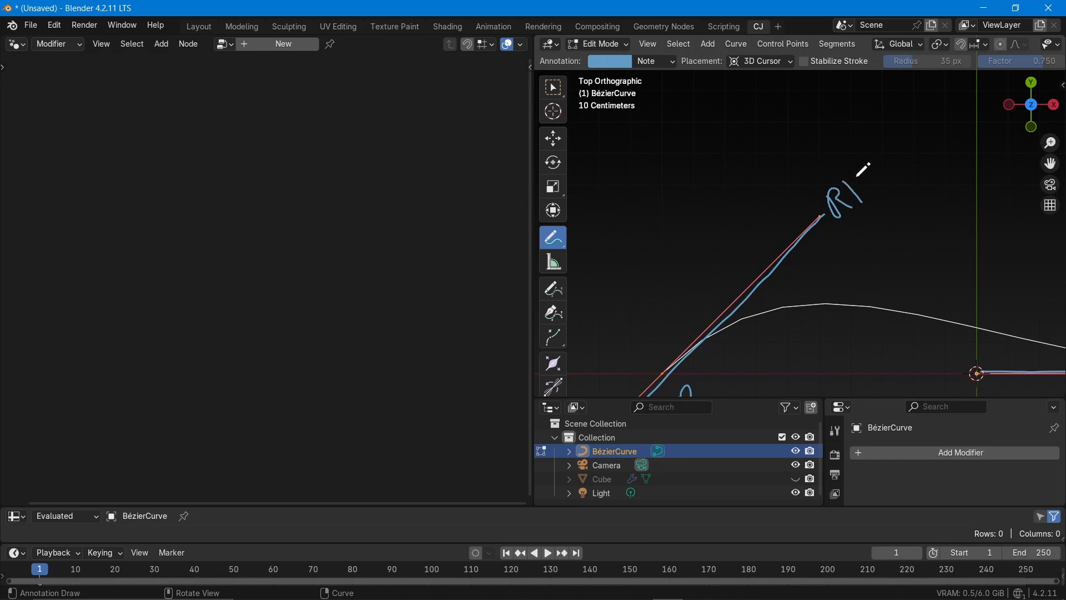
pyautogui.scroll(-6, 767, 199)
pyautogui.scroll(5, 681, 329)
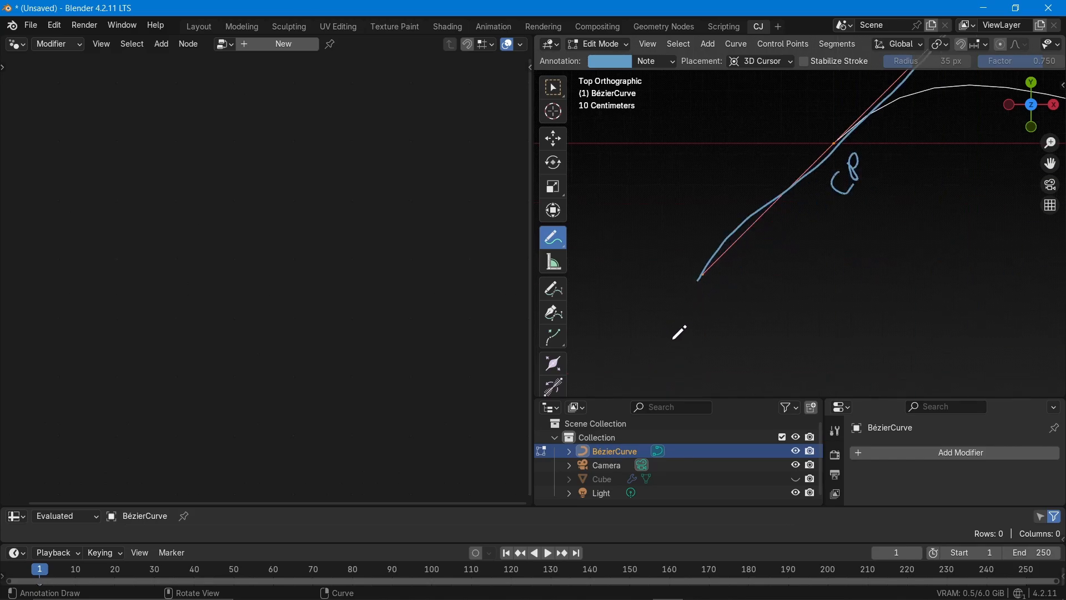
pyautogui.scroll(3, 705, 309)
pyautogui.moveTo(694, 281)
pyautogui.mouseDown()
pyautogui.moveTo(706, 296)
pyautogui.moveTo(744, 273)
pyautogui.moveTo(738, 261)
pyautogui.mouseUp()
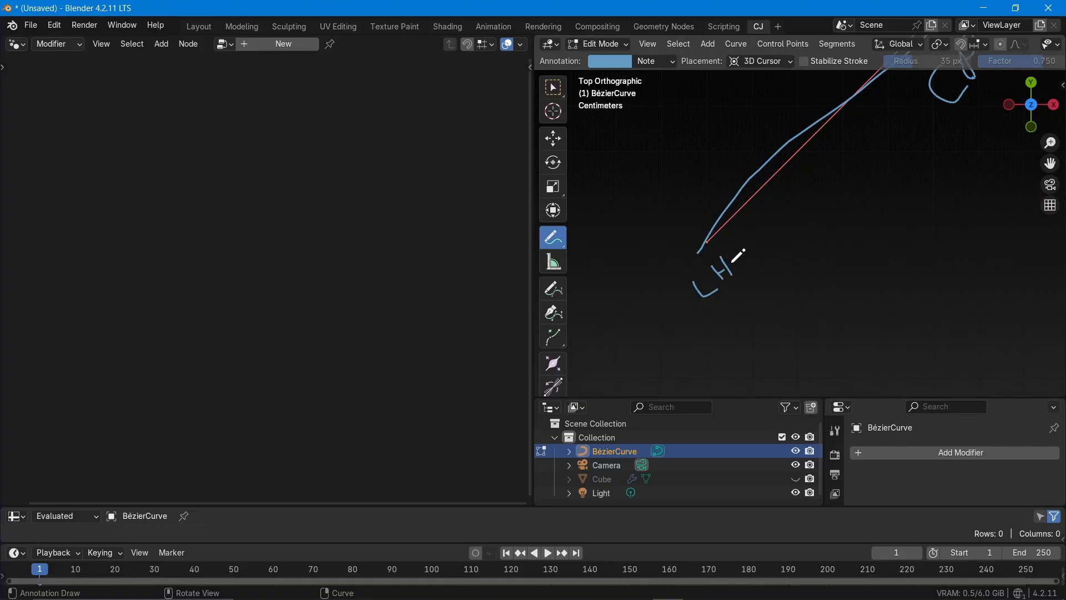
# Annotate the horizontal handle line's outer end with "RH" and its end at the origin with "LH"
pyautogui.scroll(-5, 710, 225)
pyautogui.scroll(-5, 706, 229)
pyautogui.scroll(6, 882, 245)
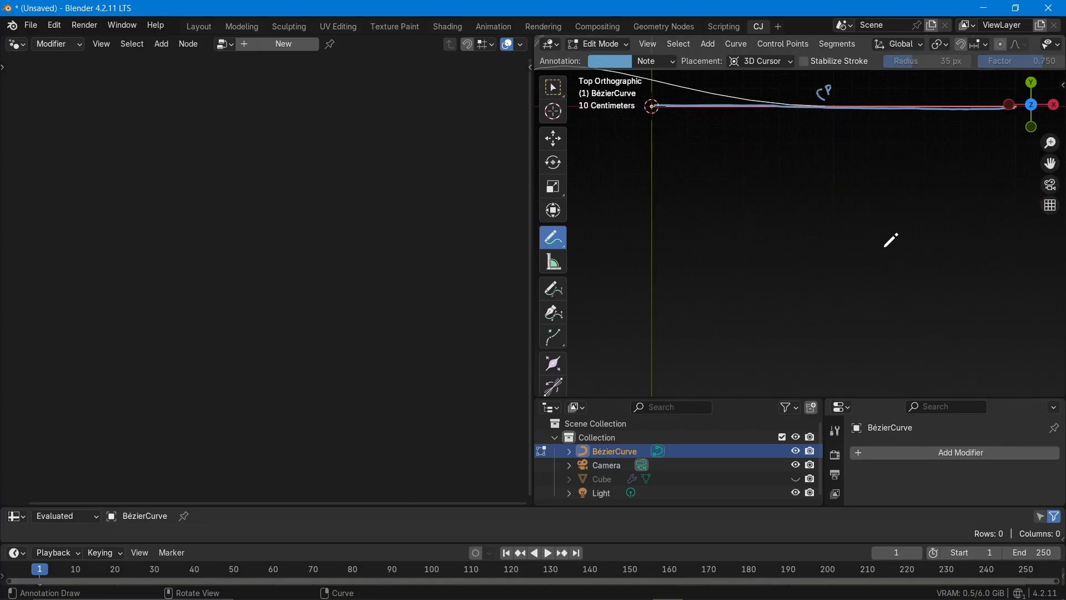
pyautogui.scroll(-4, 883, 244)
pyautogui.scroll(4, 973, 158)
pyautogui.moveTo(906, 227); pyautogui.dragTo(913, 259)
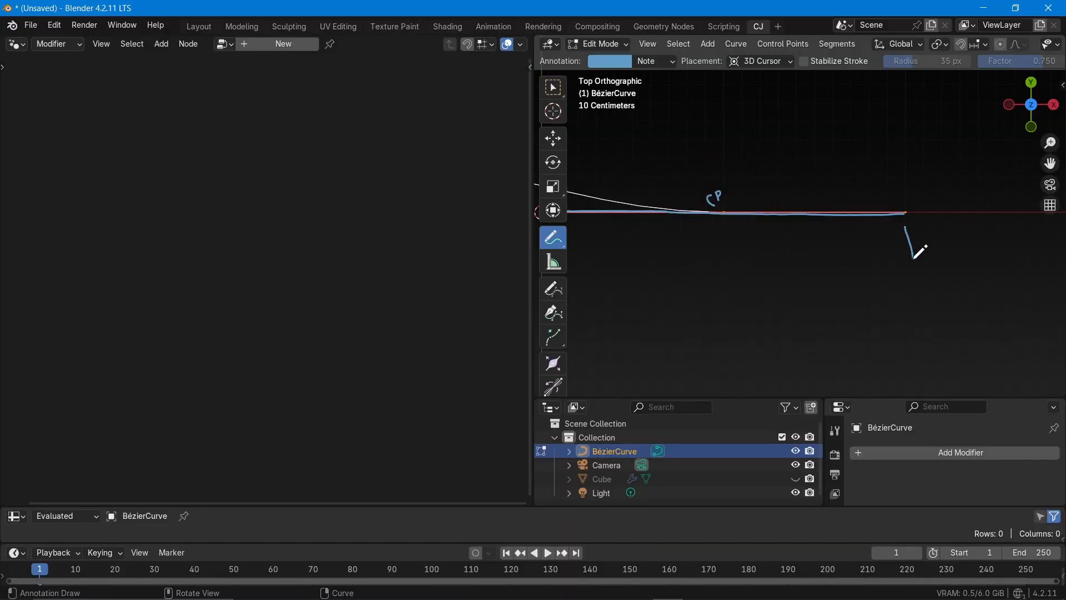
pyautogui.moveTo(917, 220)
pyautogui.mouseDown()
pyautogui.moveTo(916, 239)
pyautogui.moveTo(935, 247)
pyautogui.moveTo(950, 227)
pyautogui.moveTo(957, 237)
pyautogui.mouseUp()
pyautogui.scroll(-2, 911, 261)
pyautogui.scroll(6, 673, 269)
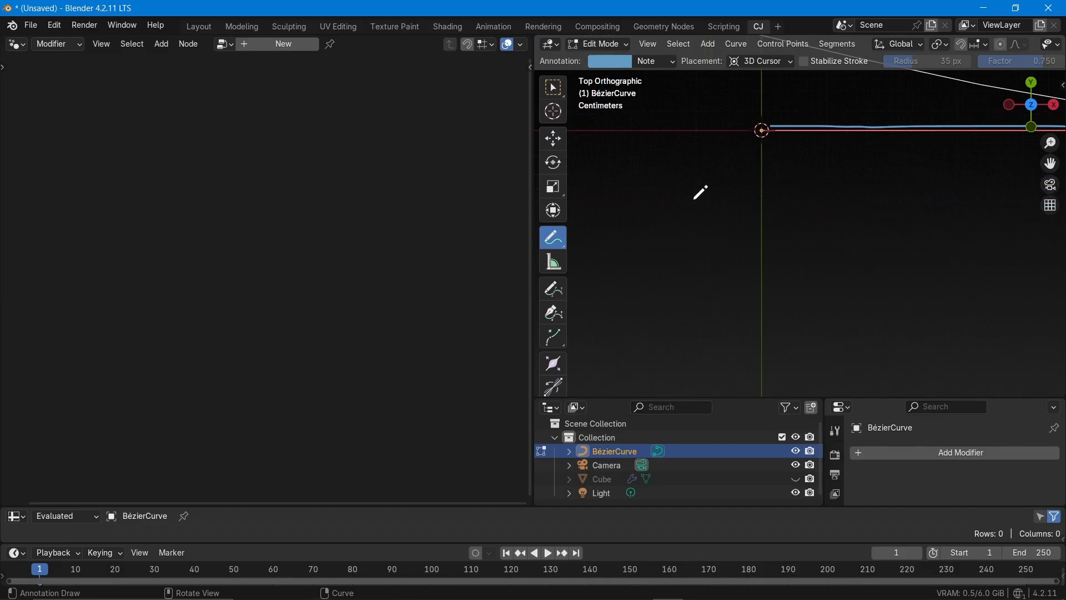
pyautogui.moveTo(745, 159)
pyautogui.mouseDown()
pyautogui.moveTo(753, 183)
pyautogui.moveTo(766, 180)
pyautogui.moveTo(769, 162)
pyautogui.mouseUp()
pyautogui.scroll(-6, 800, 283)
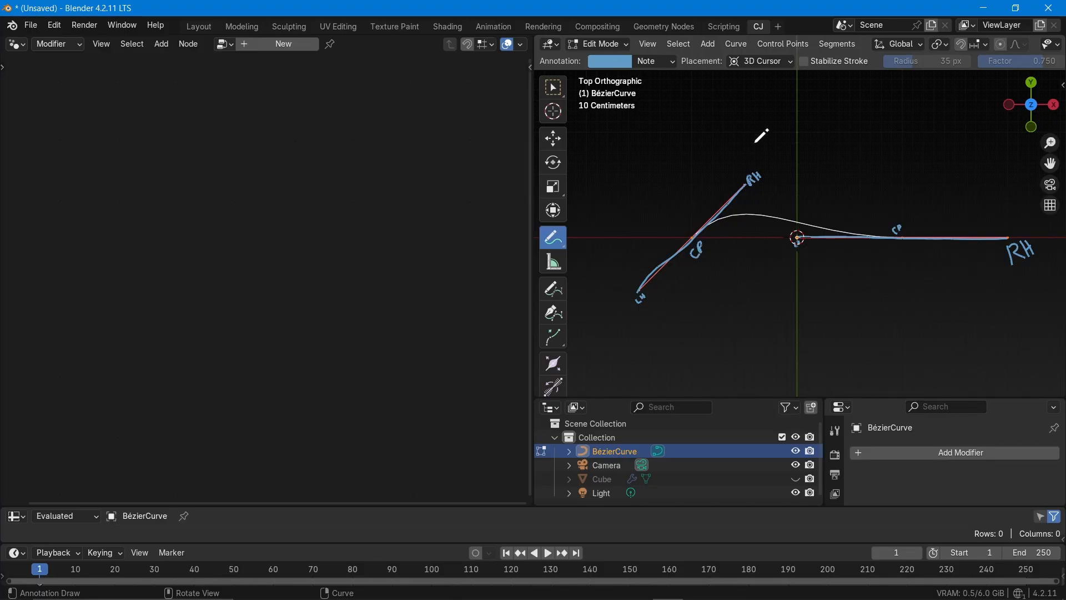
# Number the handle ends 1 and 2 on the sloped line (RH, LH) and 3 and 4 on the horizontal line (RH, LH)
pyautogui.moveTo(755, 138); pyautogui.dragTo(756, 153)
pyautogui.moveTo(631, 316); pyautogui.dragTo(634, 332)
pyautogui.moveTo(1027, 272)
pyautogui.mouseDown()
pyautogui.moveTo(1037, 276)
pyautogui.moveTo(1026, 298)
pyautogui.mouseUp()
pyautogui.moveTo(798, 259)
pyautogui.mouseDown()
pyautogui.moveTo(798, 276)
pyautogui.moveTo(815, 272)
pyautogui.moveTo(805, 283)
pyautogui.mouseUp()
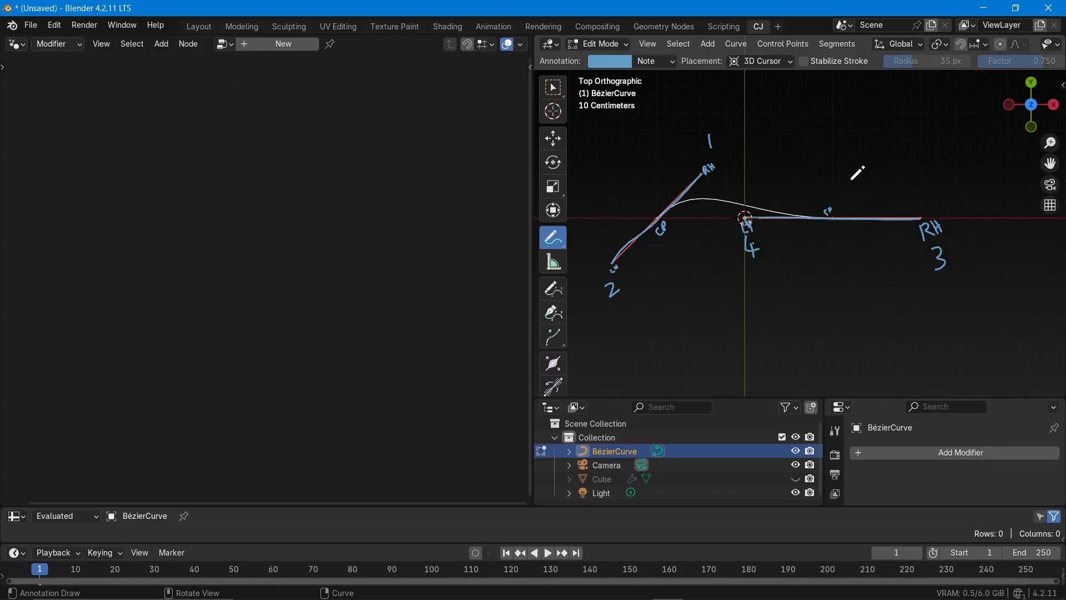
# Hide the BézierCurve object, make the Cube visible for comparison, and show the BézierCurve again
pyautogui.click(796, 451)
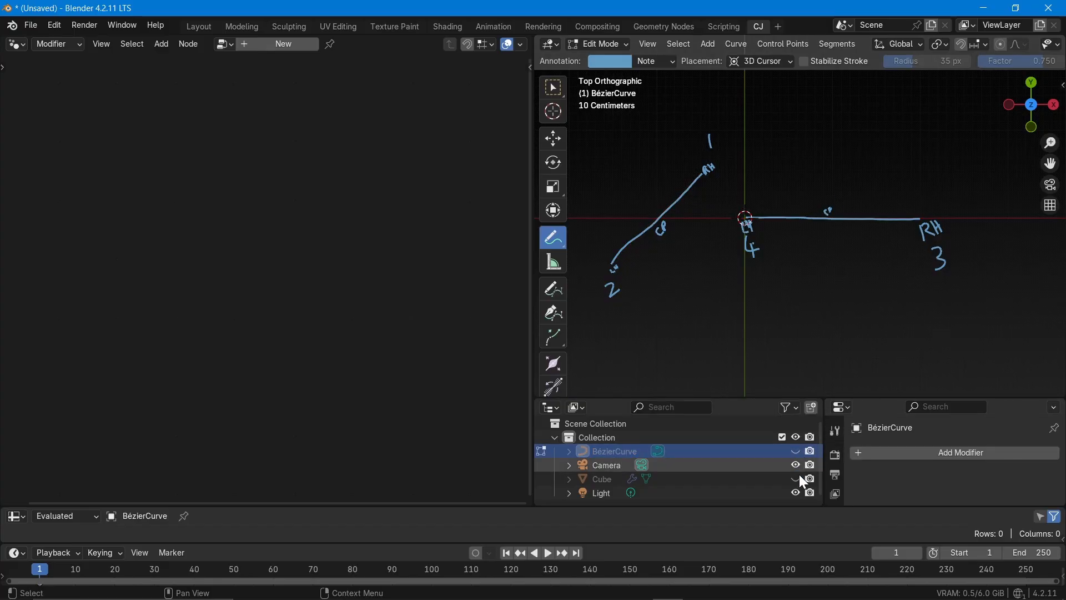
pyautogui.click(796, 479)
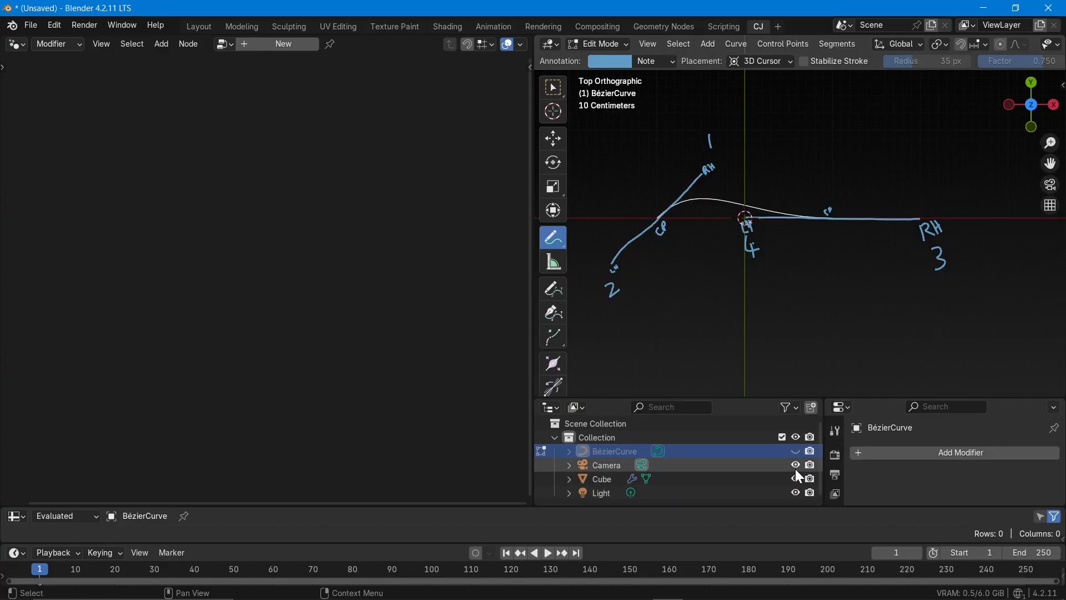
pyautogui.click(796, 451)
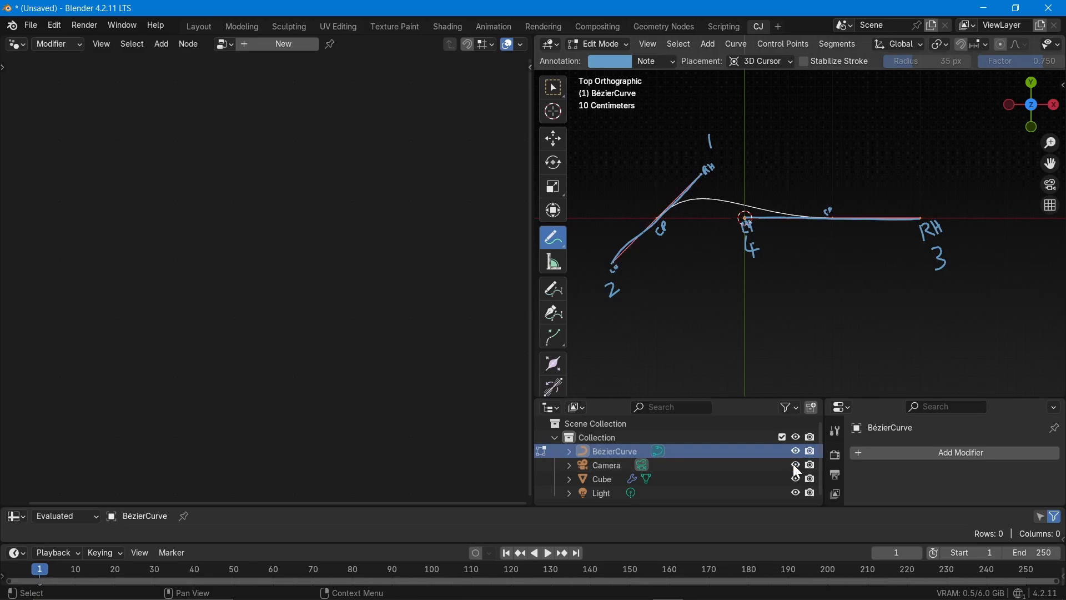
# Leave Edit Mode, hide the BézierCurve object, and select the Cube with its visibility switched on
pyautogui.click(796, 478)
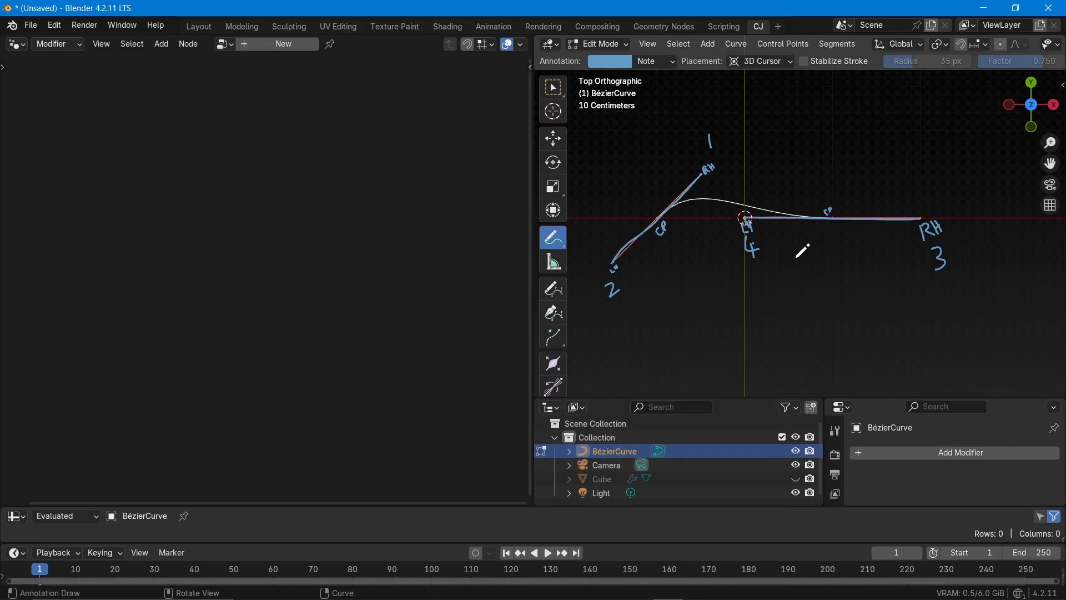
pyautogui.press('Tab')
pyautogui.click(798, 449)
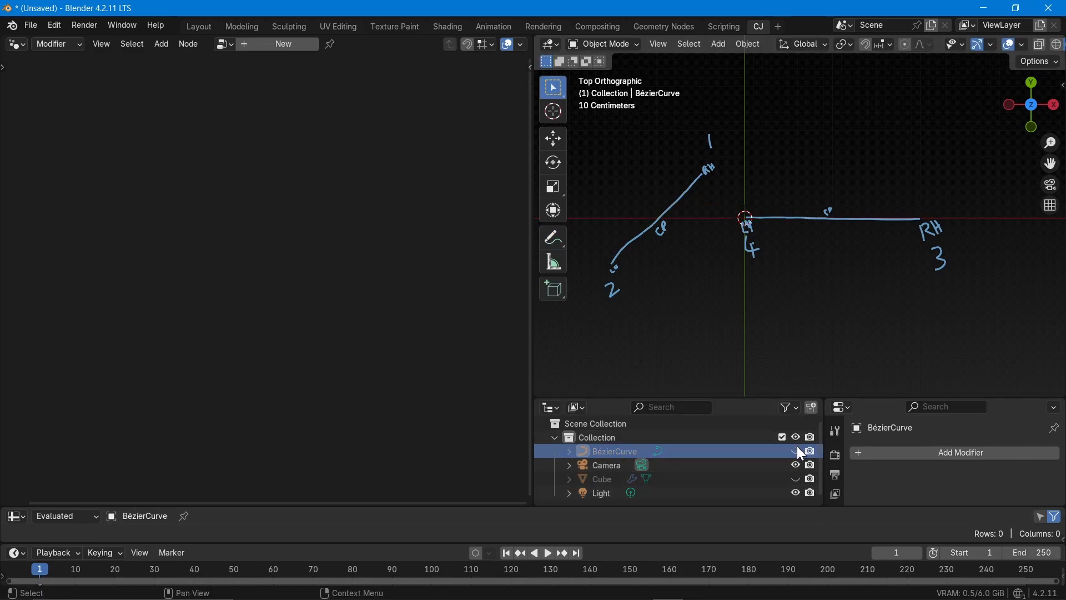
pyautogui.click(796, 477)
pyautogui.click(668, 478)
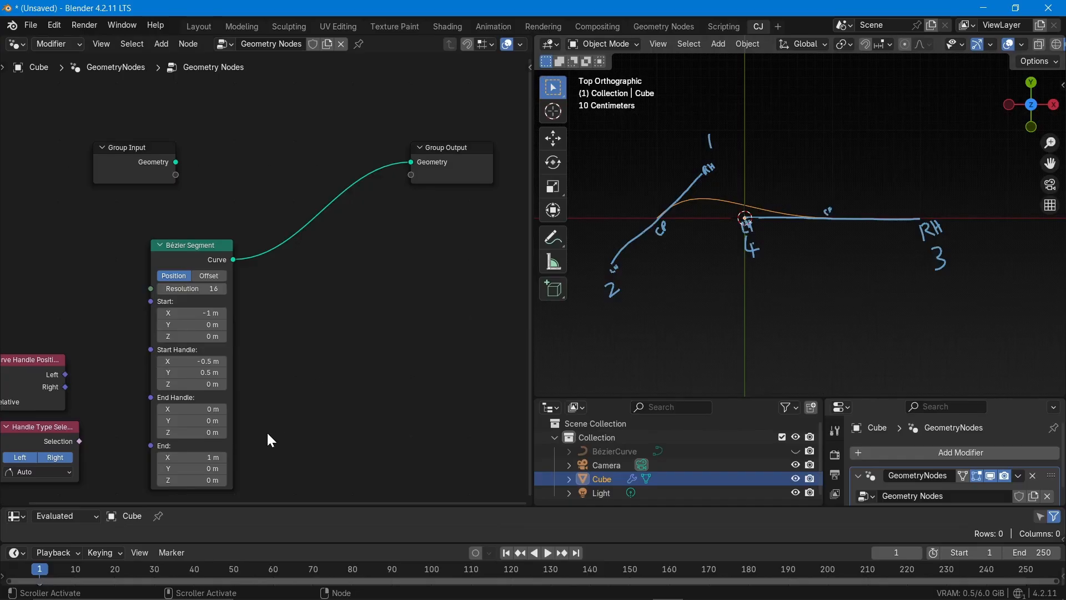
# Enlarge the spreadsheet area and display the evaluated Cube's curve Control Point data
pyautogui.moveTo(267, 431); pyautogui.dragTo(335, 298, button='middle')
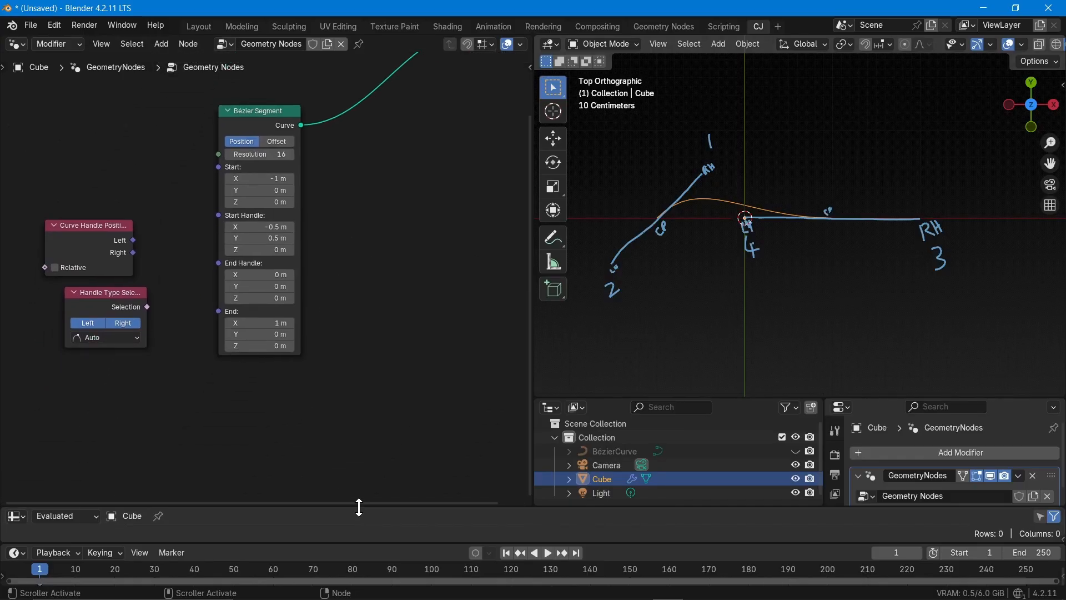
pyautogui.moveTo(359, 506); pyautogui.dragTo(361, 415)
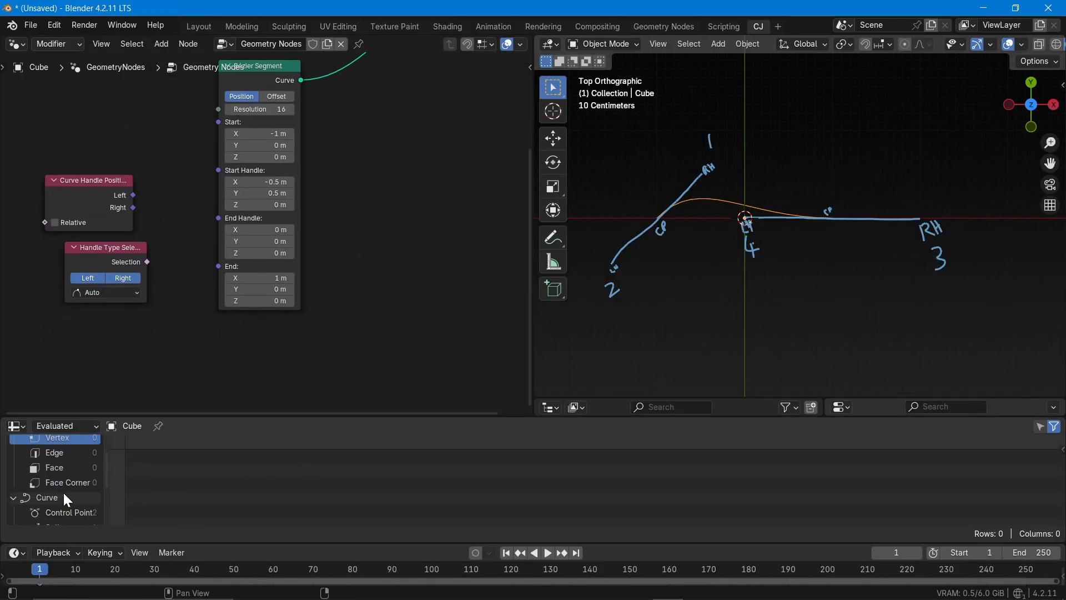
pyautogui.scroll(-3, 62, 491)
pyautogui.click(97, 455)
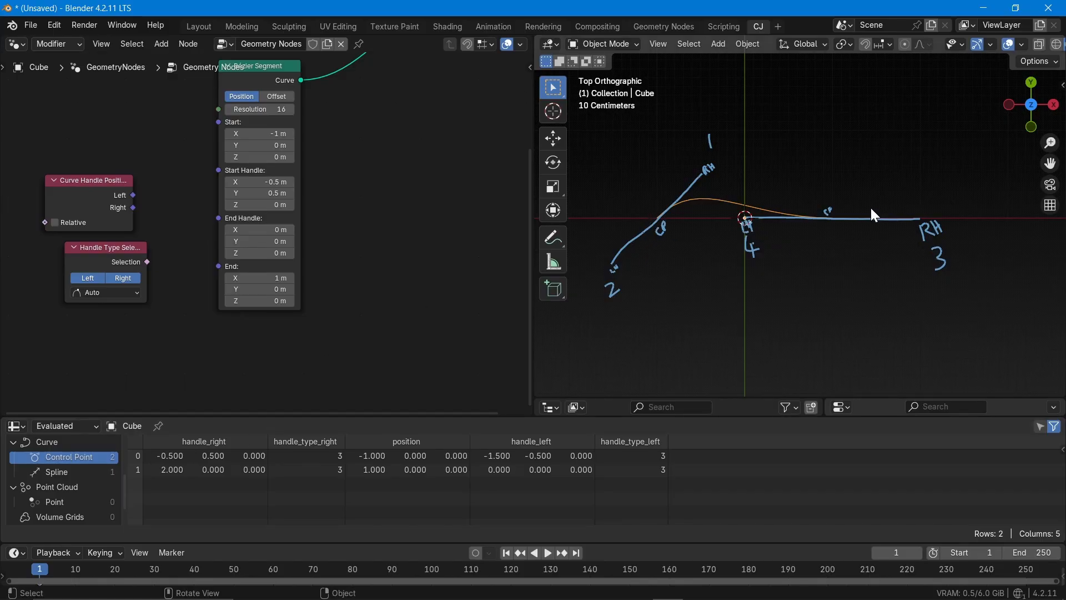
pyautogui.scroll(3, 307, 243)
pyautogui.scroll(-1, 308, 244)
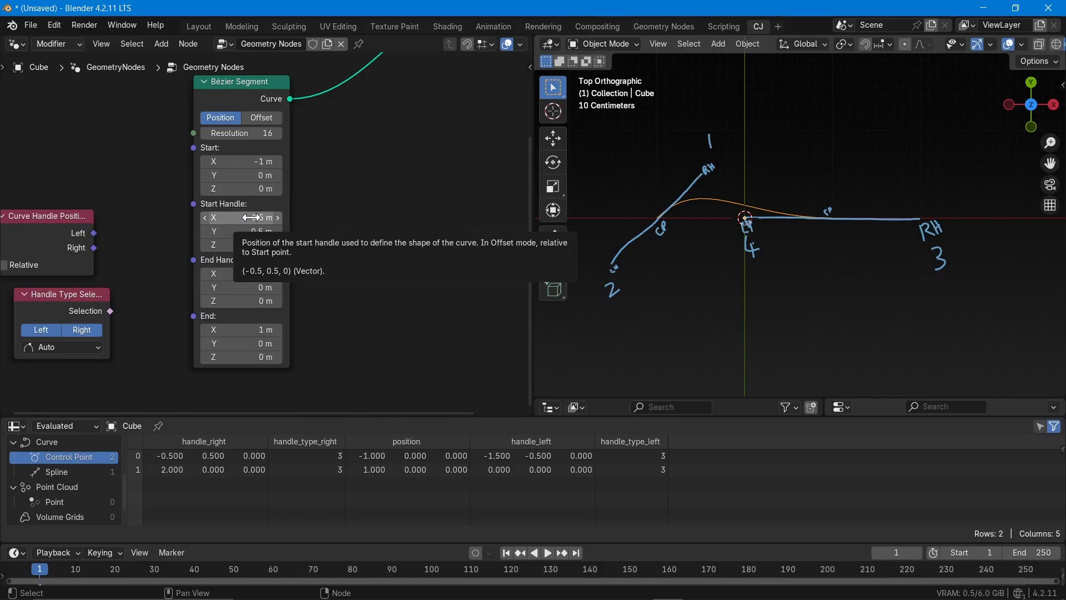
# Set the Bézier Segment's start handle to Y 0.8 m and Z 0 m
pyautogui.moveTo(251, 218); pyautogui.dragTo(244, 245)
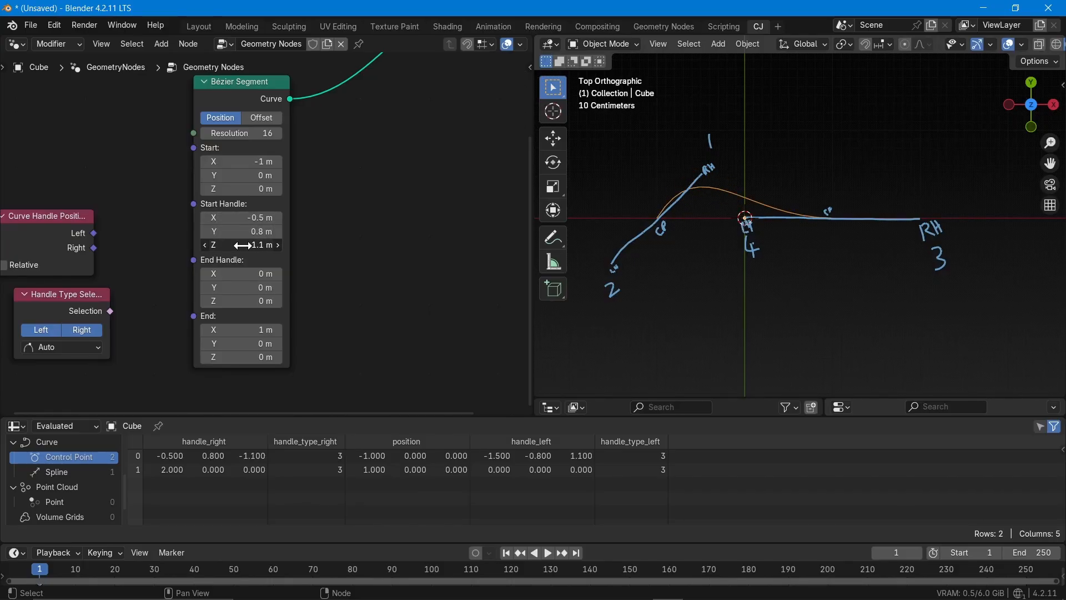
pyautogui.click(245, 245)
pyautogui.write('0')
pyautogui.press('Return')
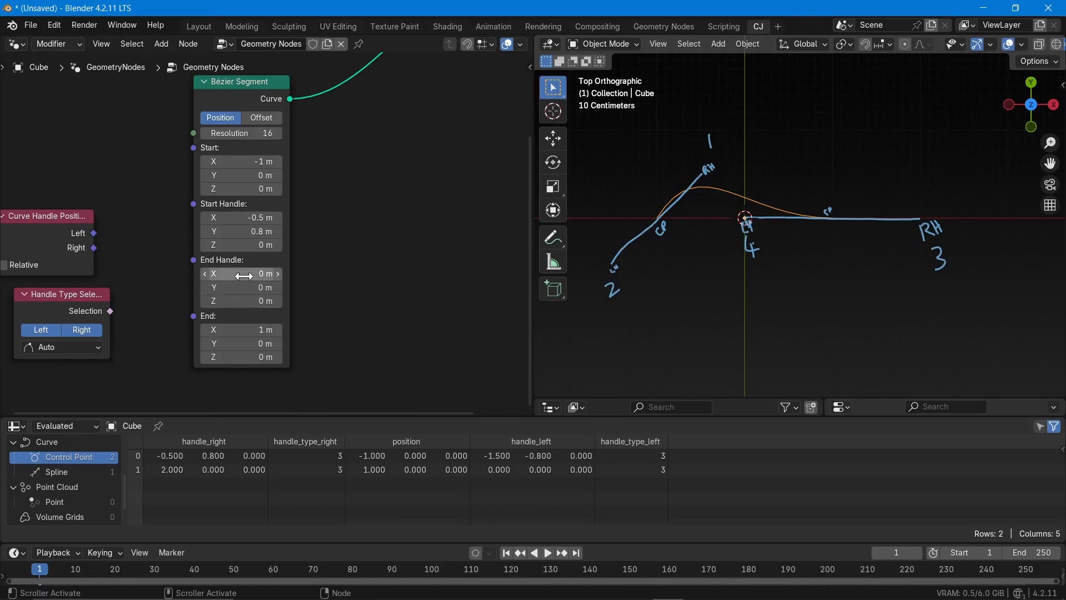
# Try shifting the Bézier Segment's end handle along X and reset it to 0 m
pyautogui.moveTo(245, 273)
pyautogui.mouseDown()
pyautogui.moveTo(338, 273)
pyautogui.moveTo(255, 274)
pyautogui.mouseUp()
pyautogui.click(209, 273)
pyautogui.write('0')
pyautogui.press('Return')
# Move the Curve Handle Positions node to the output side of the Bézier Segment node
pyautogui.scroll(-1, 367, 285)
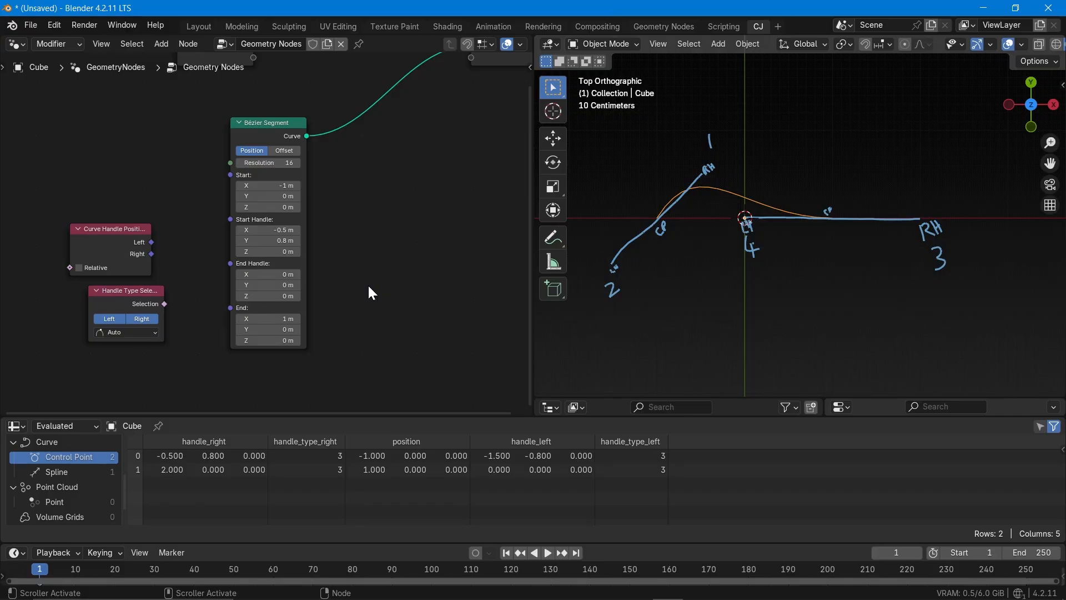
pyautogui.moveTo(105, 229); pyautogui.dragTo(422, 178)
pyautogui.moveTo(391, 311); pyautogui.dragTo(195, 281, button='middle')
pyautogui.scroll(-4, 220, 270)
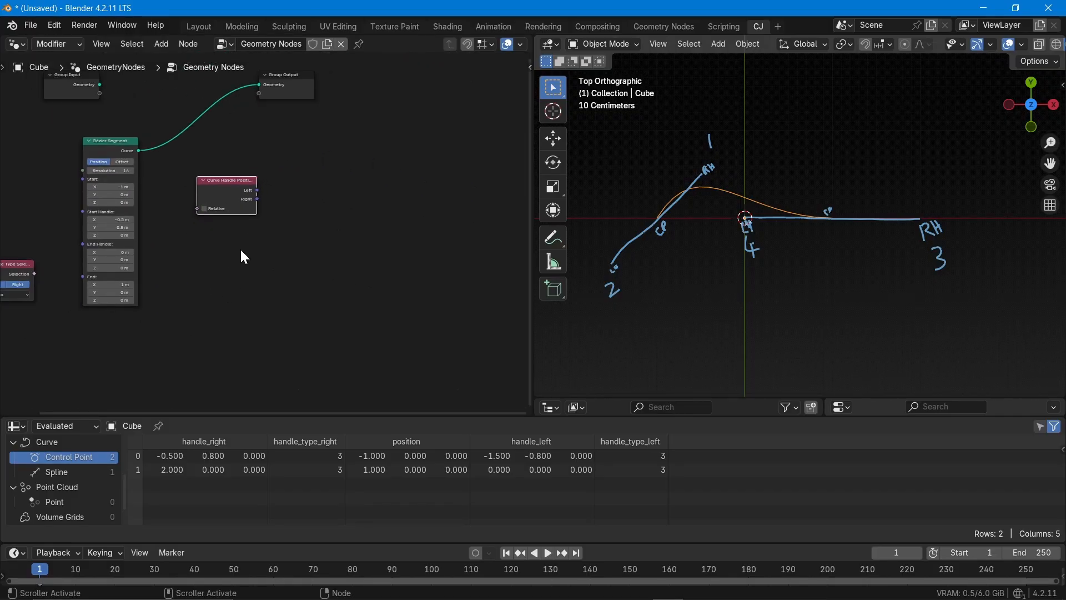
# Insert a Set Position node between Bézier Segment and Group Output, moving Group Output aside to make room
pyautogui.moveTo(284, 106); pyautogui.dragTo(404, 113)
pyautogui.hotkey('shift', 'a')
pyautogui.write('se')
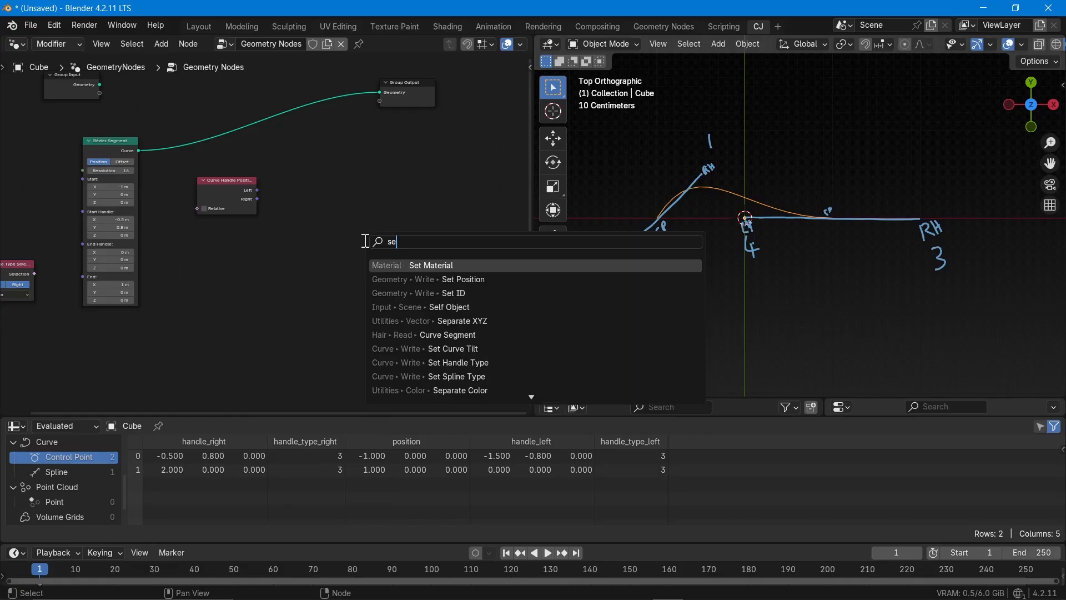
pyautogui.write('t pos')
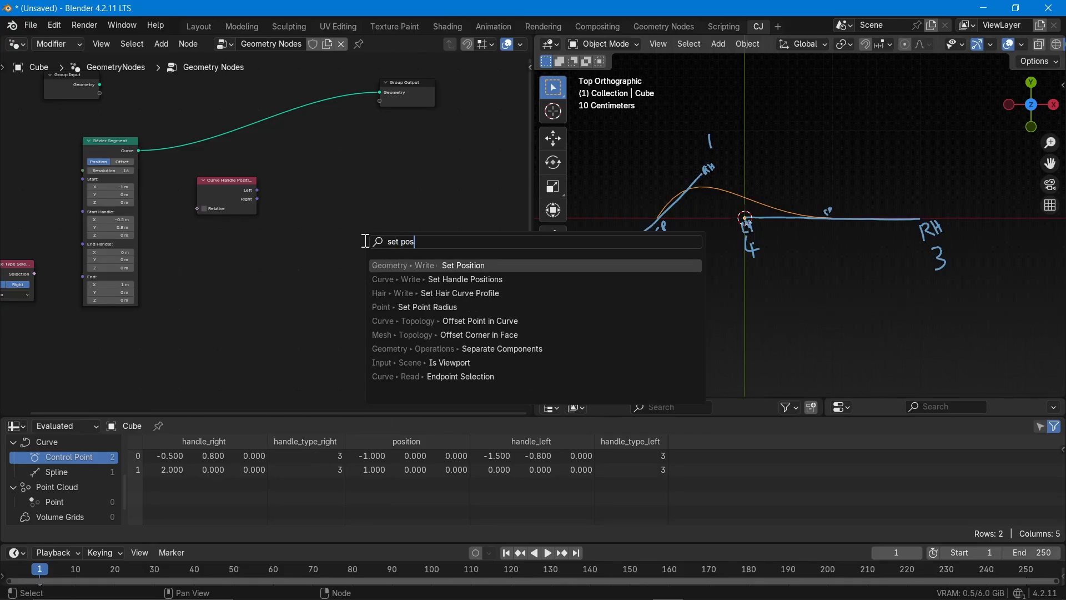
pyautogui.press('Return')
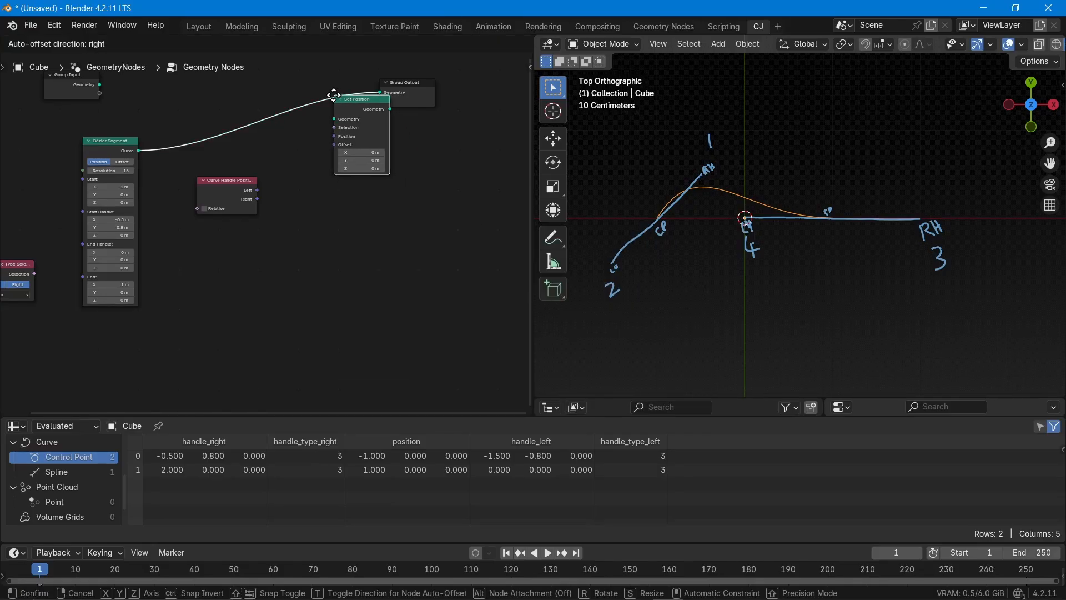
pyautogui.click(334, 96)
pyautogui.moveTo(406, 95); pyautogui.dragTo(473, 105)
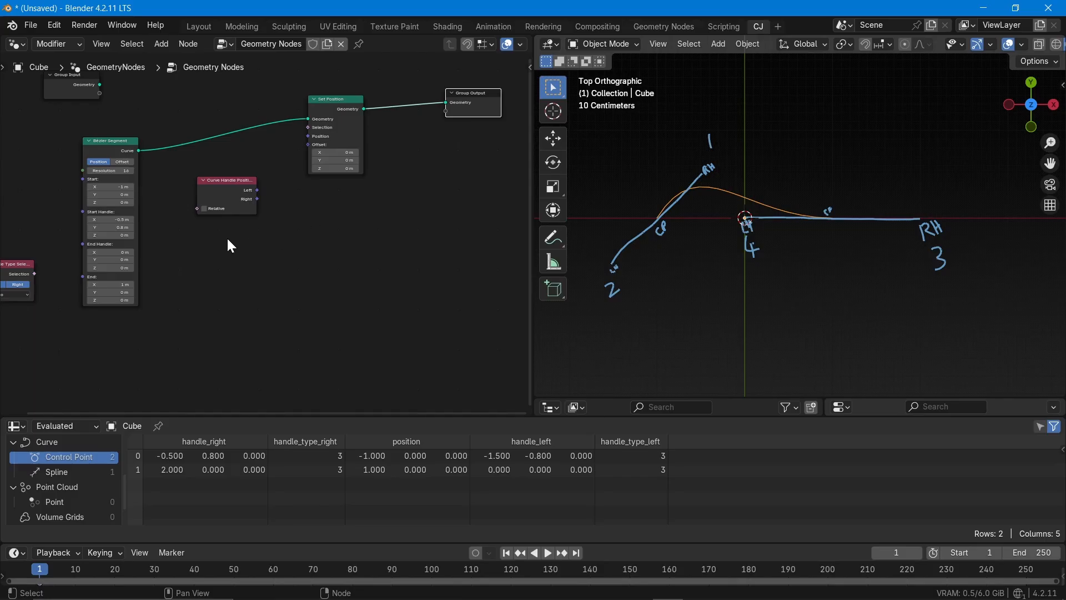
# Place the Handle Type Selection node below Curve Handle Positions and widen Curve Handle Positions to fit its full title
pyautogui.scroll(1, 230, 244)
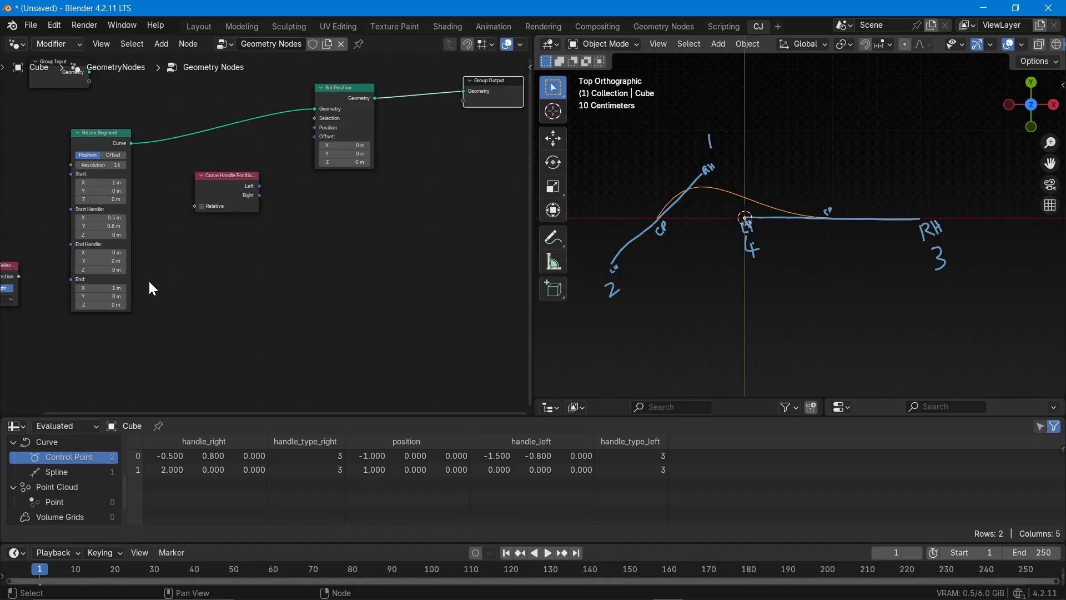
pyautogui.moveTo(148, 279); pyautogui.dragTo(254, 245, button='middle')
pyautogui.moveTo(99, 233); pyautogui.dragTo(334, 210)
pyautogui.moveTo(347, 215); pyautogui.dragTo(269, 275, button='middle')
pyautogui.scroll(8, 245, 195)
pyautogui.moveTo(275, 227); pyautogui.dragTo(231, 228, button='middle')
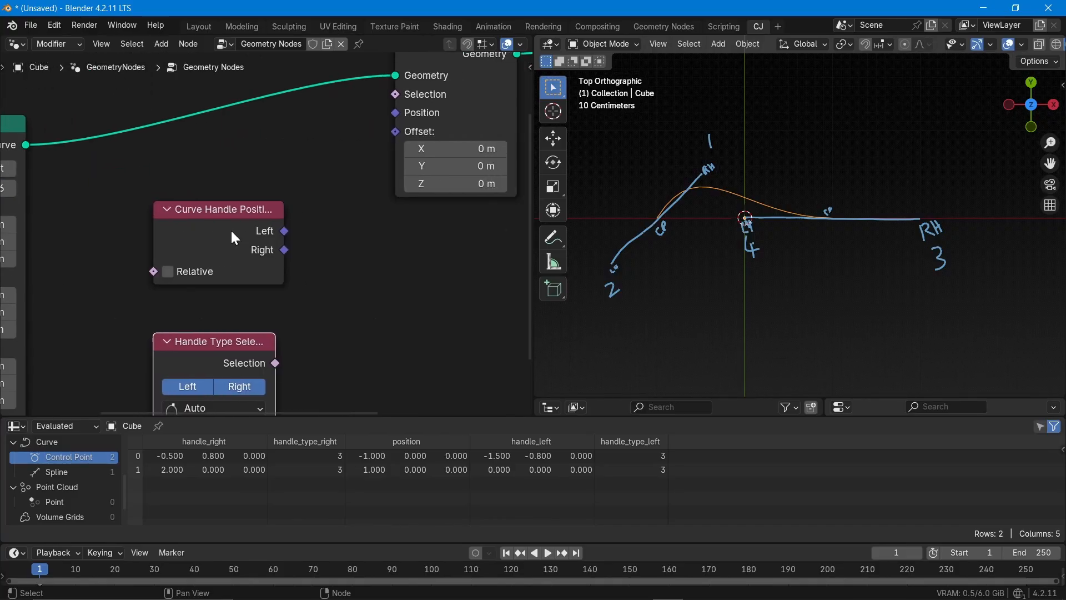
pyautogui.moveTo(236, 210); pyautogui.dragTo(304, 202)
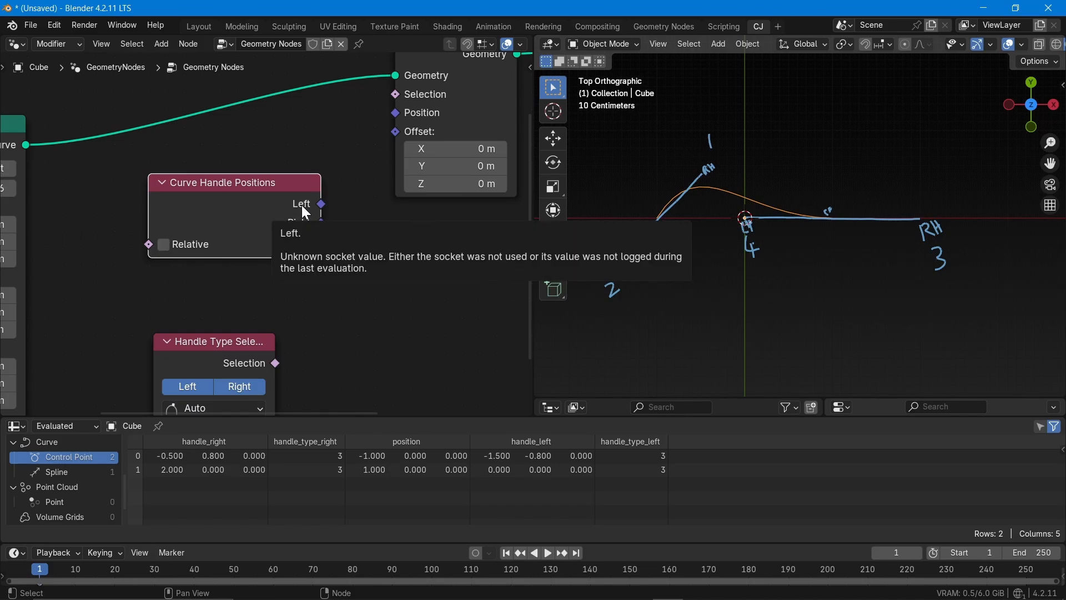
pyautogui.moveTo(301, 205); pyautogui.dragTo(249, 197, button='middle')
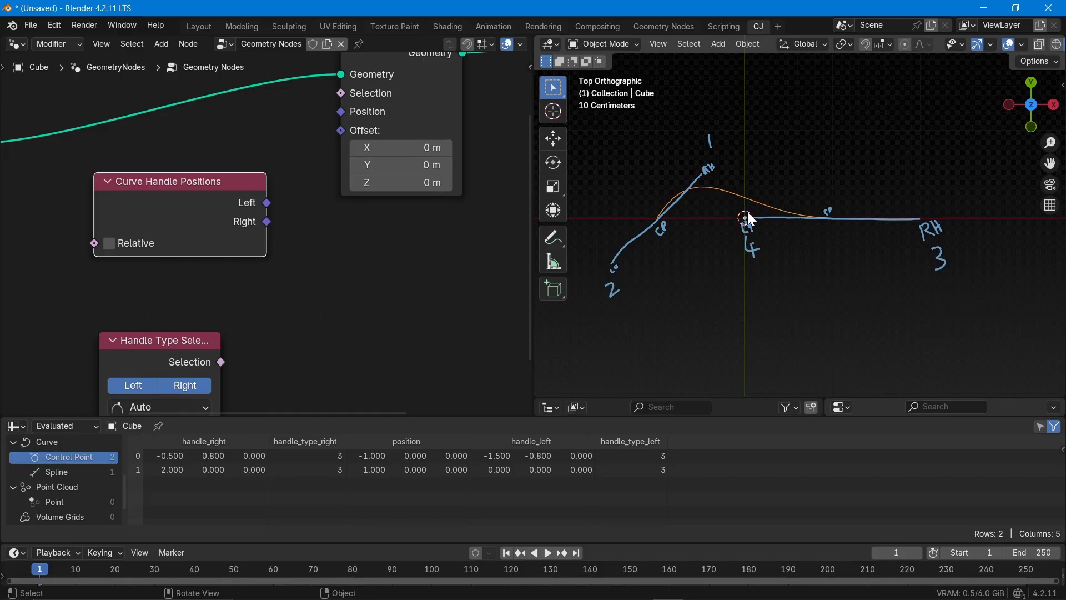
# Move Set Position lower and add a Join Geometry node connected to the Group Output
pyautogui.scroll(-7, 226, 264)
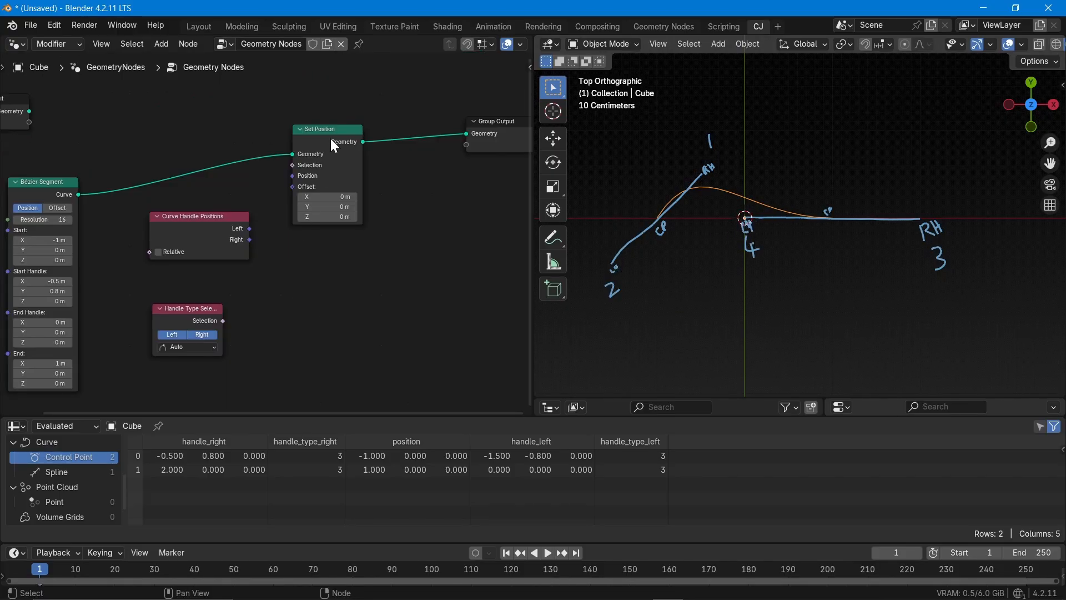
pyautogui.moveTo(331, 137); pyautogui.dragTo(346, 230)
pyautogui.hotkey('shift', 'a')
pyautogui.write('join')
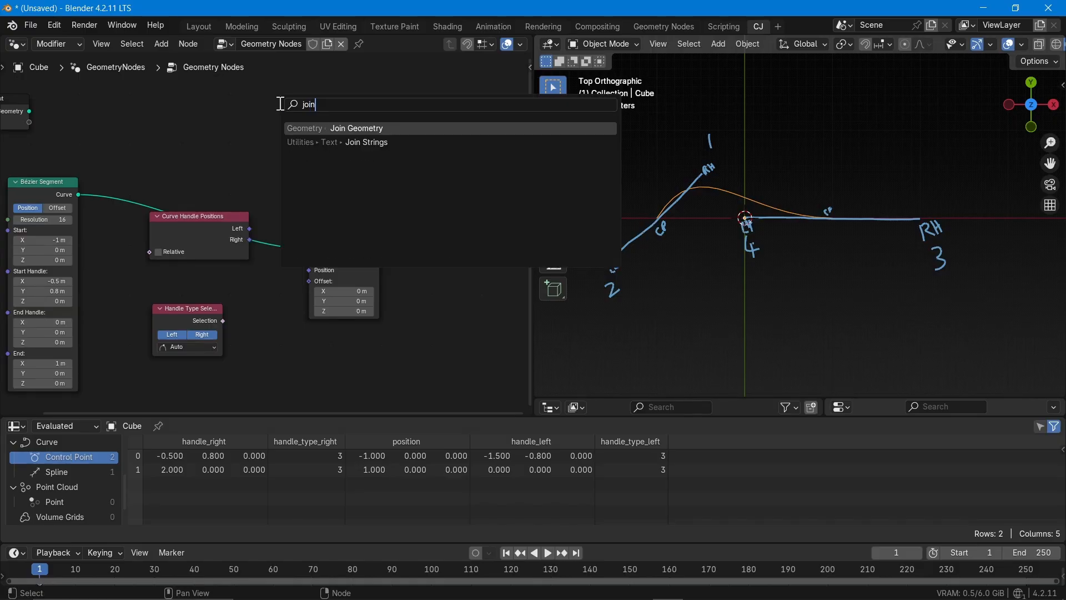
pyautogui.press('Return')
pyautogui.click(368, 128)
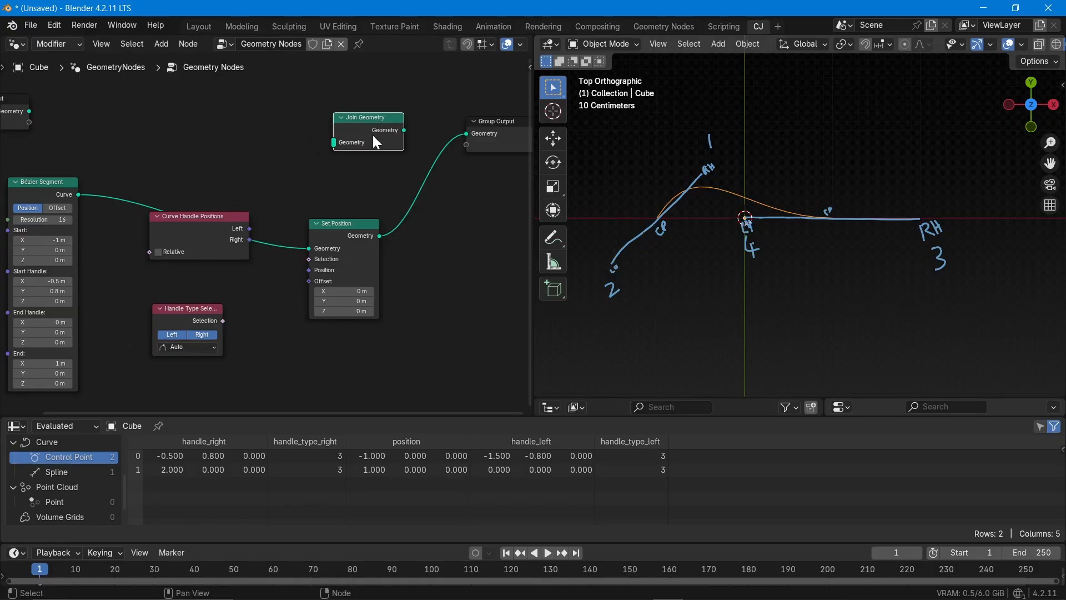
pyautogui.moveTo(404, 129); pyautogui.dragTo(466, 134)
pyautogui.scroll(-2, 341, 195)
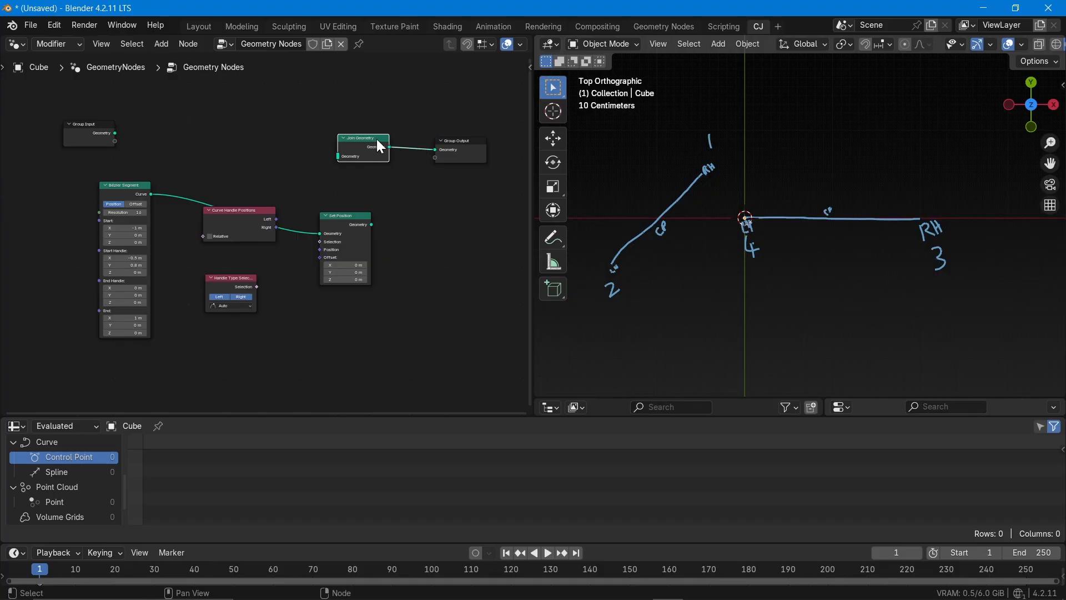
# Connect both the Set Position geometry and the original Bézier Segment curve to the Join Geometry node
pyautogui.moveTo(377, 139); pyautogui.dragTo(423, 148)
pyautogui.moveTo(371, 224); pyautogui.dragTo(393, 165)
pyautogui.moveTo(149, 194); pyautogui.dragTo(394, 165)
pyautogui.scroll(2, 391, 166)
pyautogui.scroll(3, 389, 166)
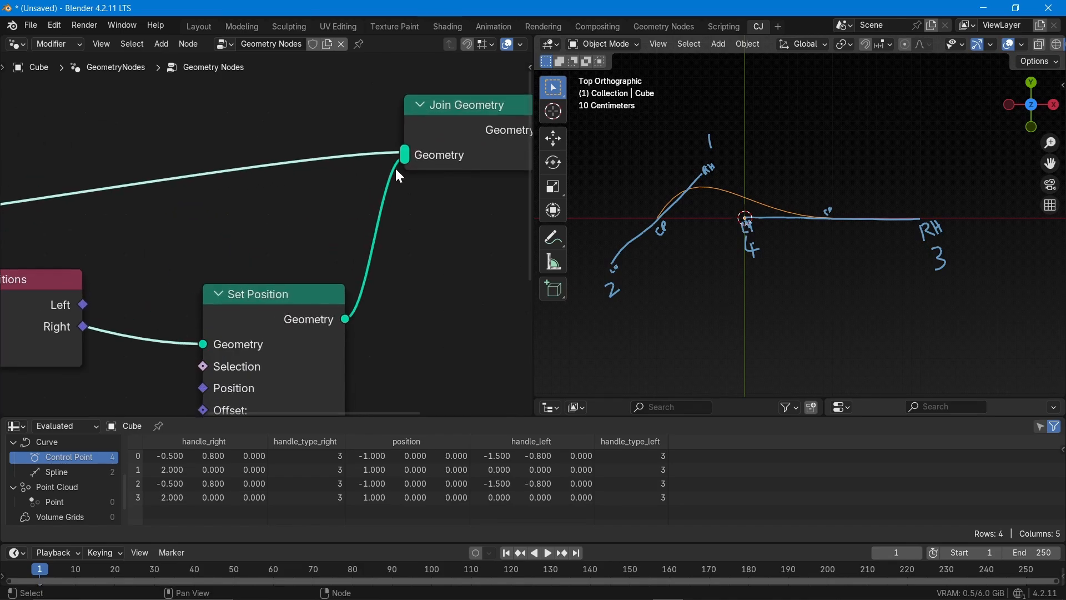
# Move Curve Handle Positions clear of the curve link and connect its Left output to Set Position's Position input
pyautogui.scroll(-2, 383, 175)
pyautogui.moveTo(431, 305); pyautogui.dragTo(409, 234, button='middle')
pyautogui.scroll(4, 236, 304)
pyautogui.moveTo(80, 181); pyautogui.dragTo(91, 253)
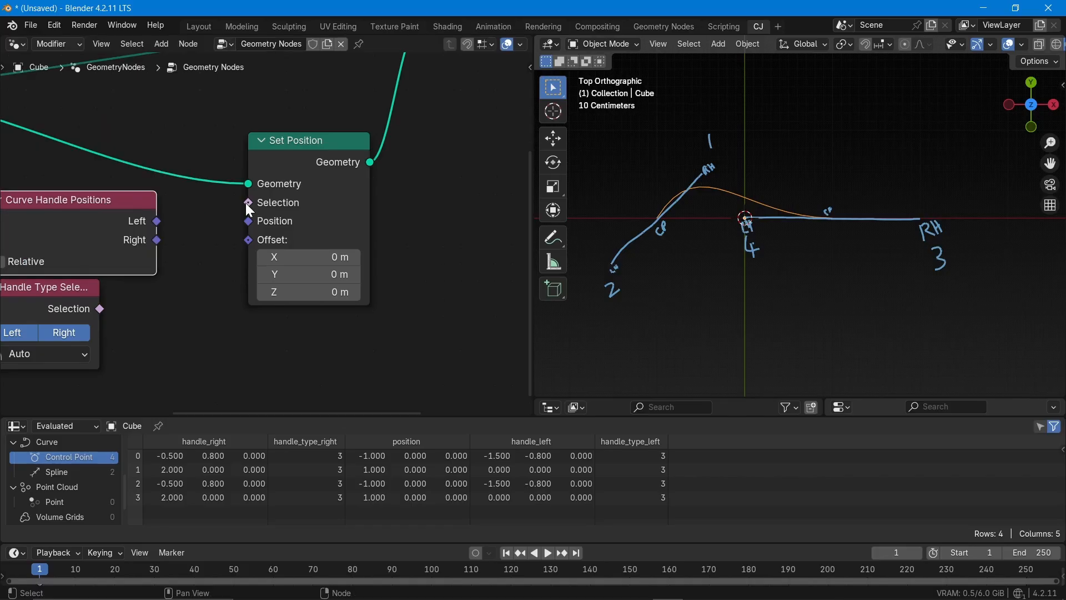
pyautogui.scroll(-5, 295, 189)
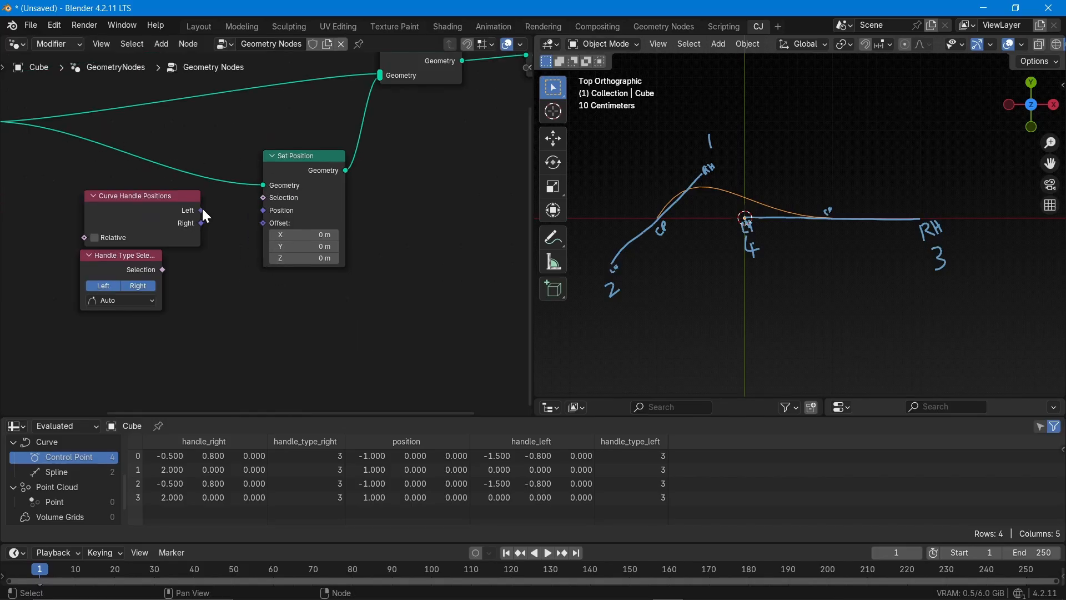
pyautogui.moveTo(201, 210); pyautogui.dragTo(259, 218)
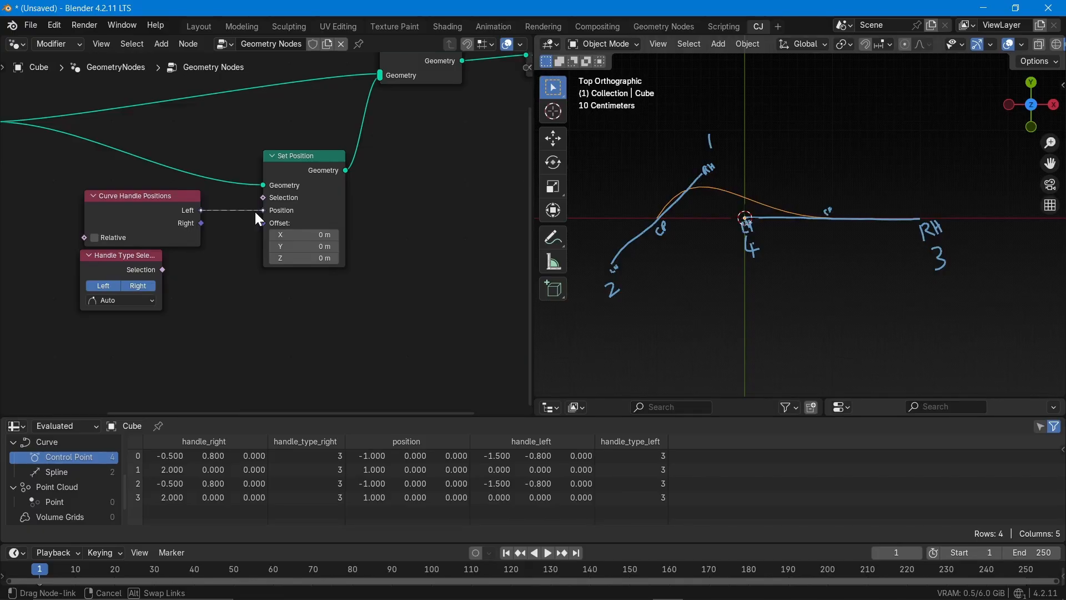
pyautogui.moveTo(256, 214); pyautogui.dragTo(259, 211)
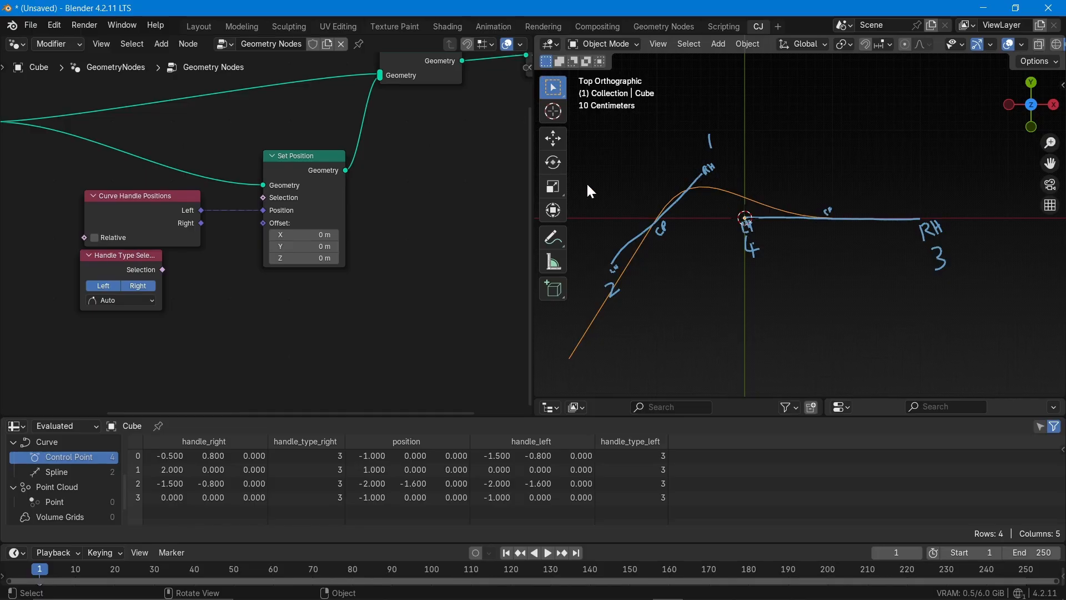
pyautogui.scroll(-5, 460, 193)
pyautogui.scroll(-1, 159, 158)
pyautogui.moveTo(214, 178); pyautogui.dragTo(155, 188, button='middle')
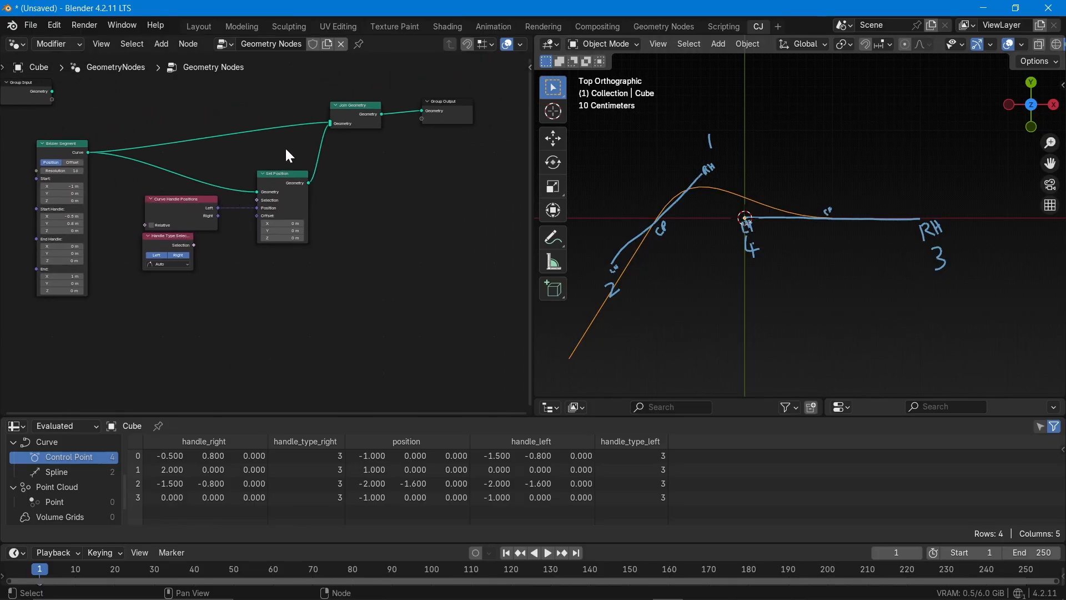
# Replace the Left link by connecting Curve Handle Positions' Right output to Set Position's Position input
pyautogui.scroll(3, 255, 222)
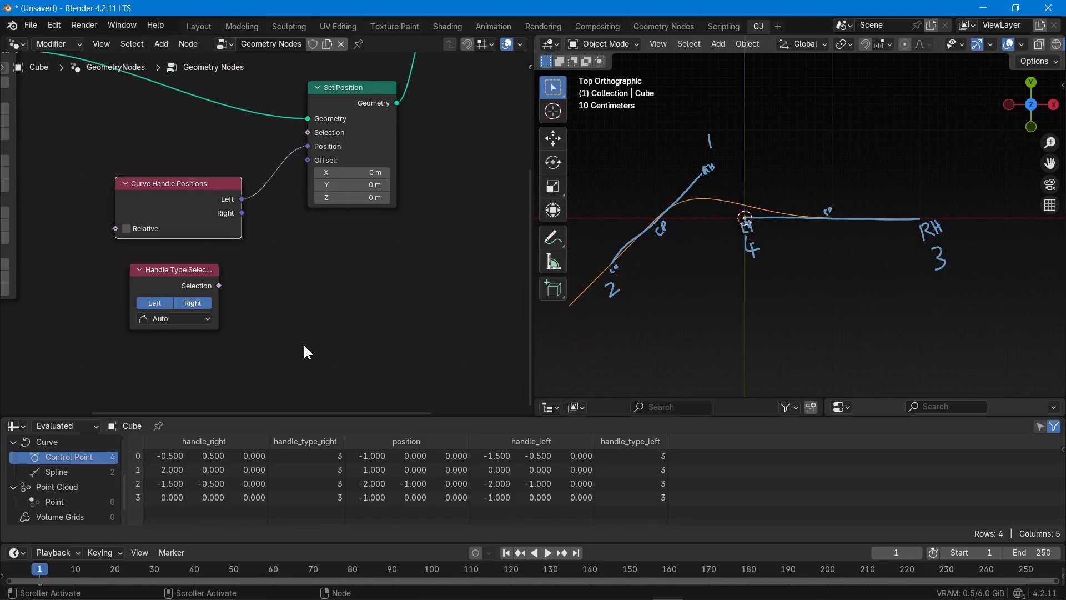
pyautogui.scroll(-2, 765, 288)
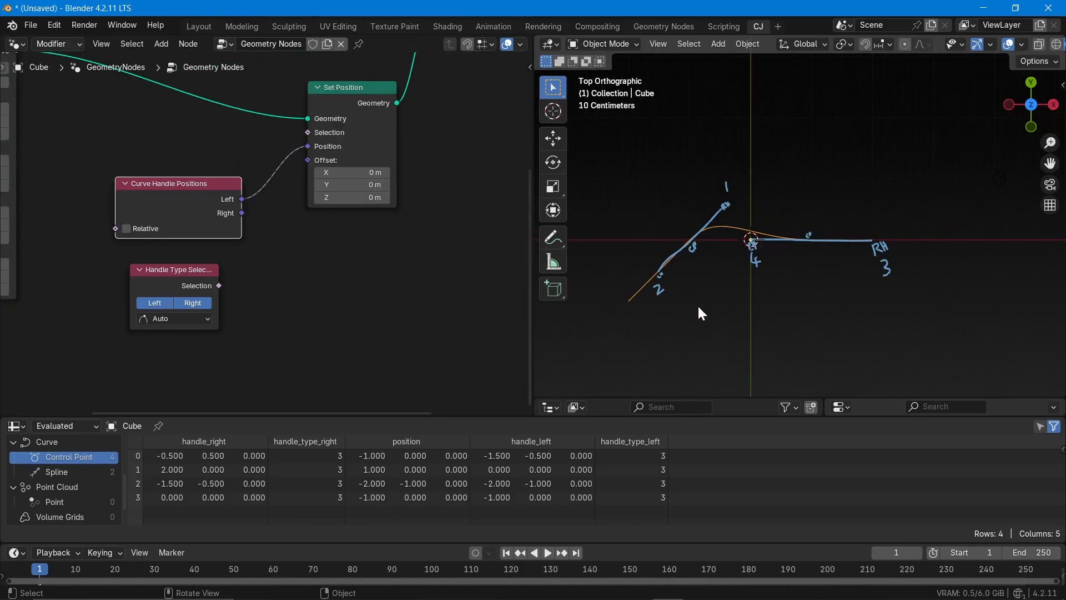
pyautogui.scroll(2, 629, 294)
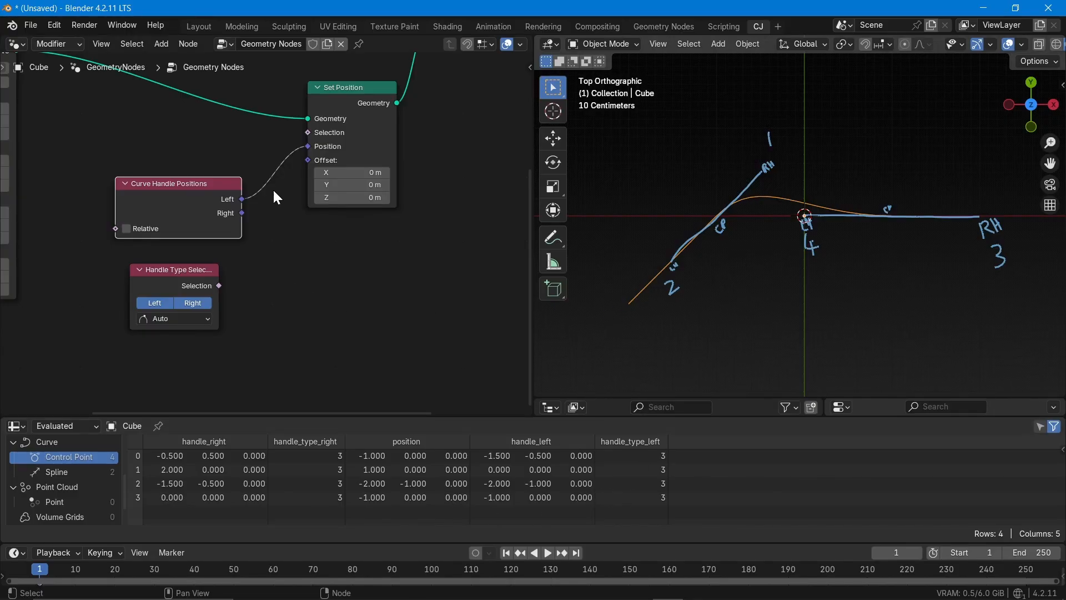
pyautogui.keyDown('ctrl'); pyautogui.moveTo(248, 154); pyautogui.dragTo(290, 188, button='right'); pyautogui.keyUp('ctrl')
pyautogui.moveTo(242, 212); pyautogui.dragTo(301, 149)
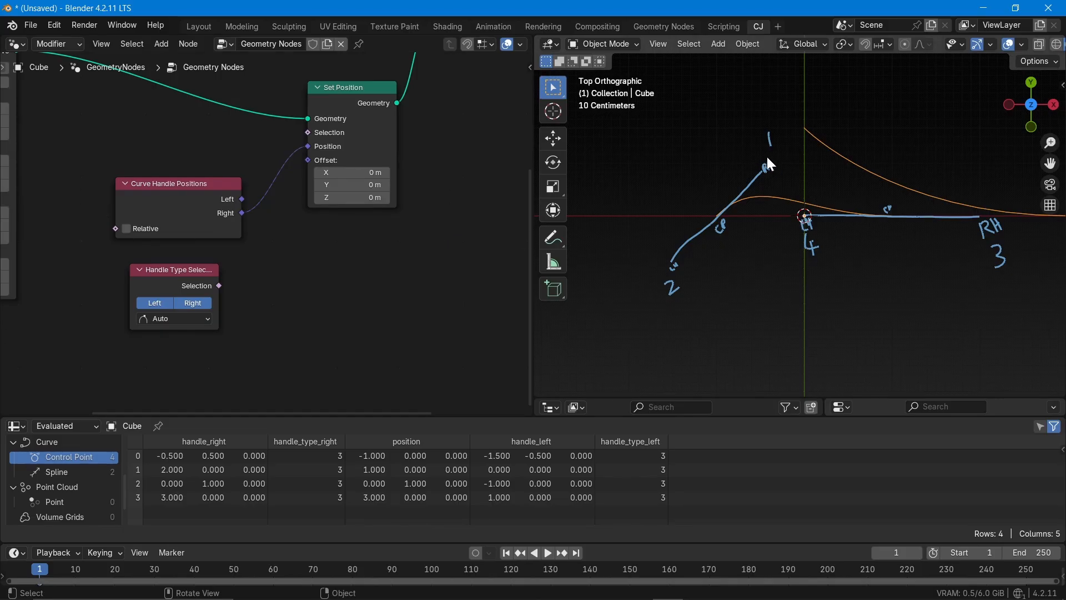
pyautogui.scroll(-4, 684, 116)
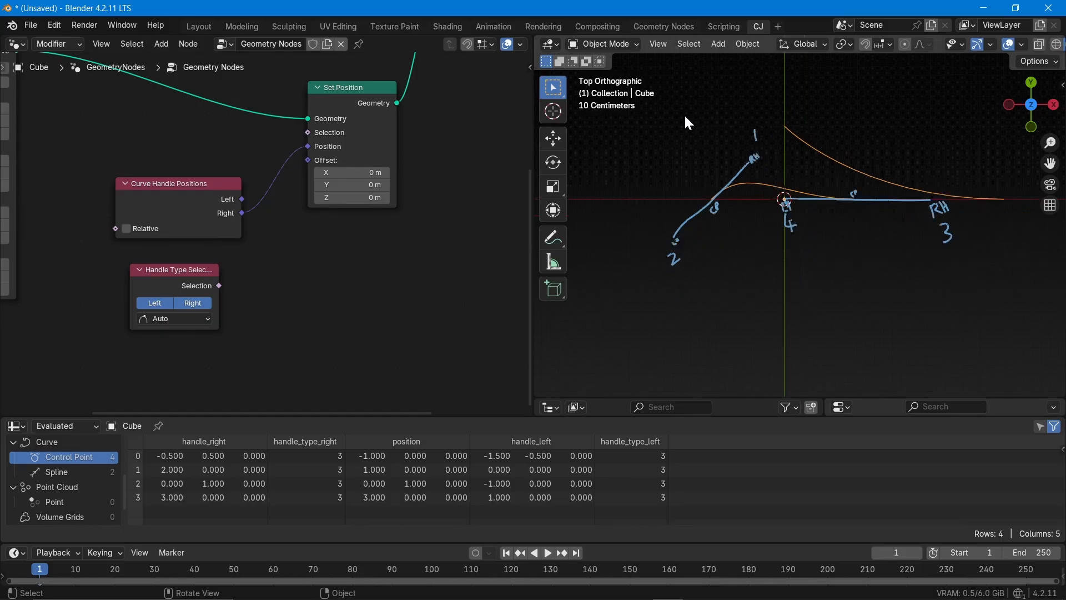
pyautogui.scroll(4, 784, 168)
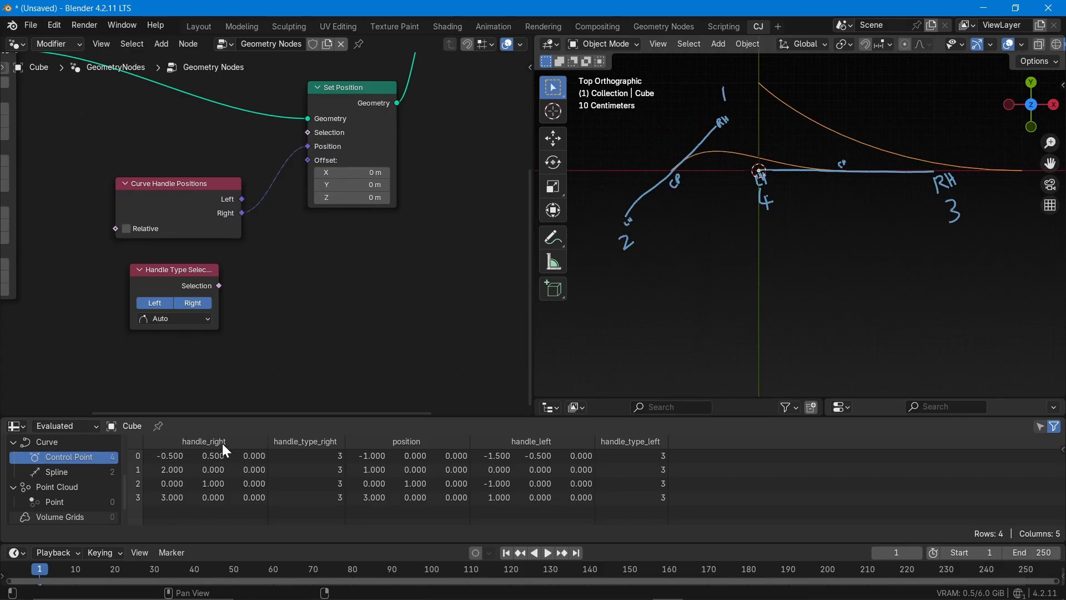
# Add an Index node between the Bézier Segment and Set Position nodes, above Curve Handle Positions
pyautogui.moveTo(247, 294); pyautogui.dragTo(335, 367, button='middle')
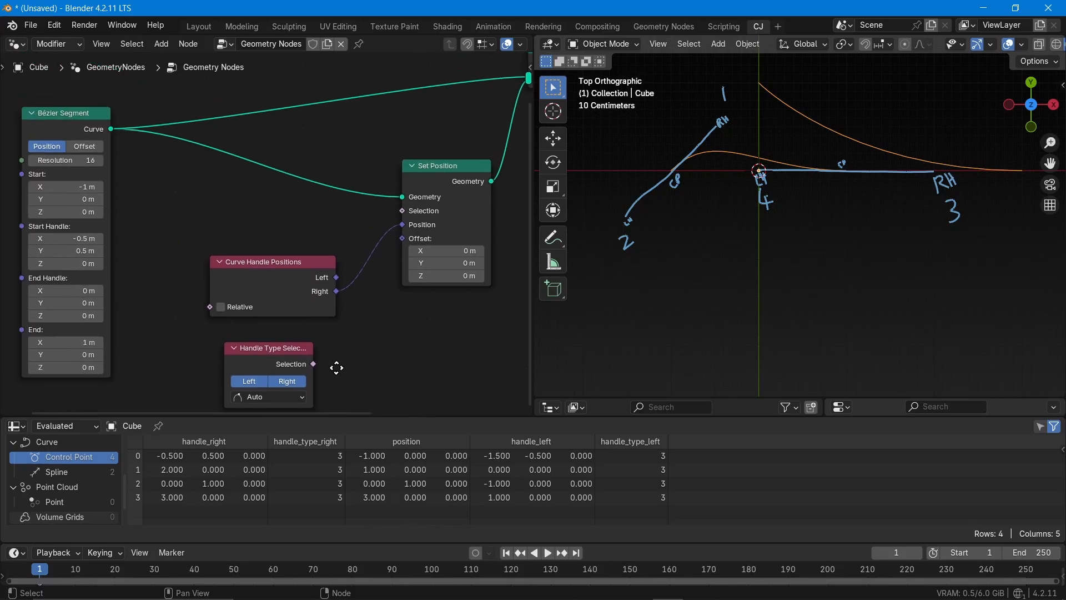
pyautogui.hotkey('shift', 'a')
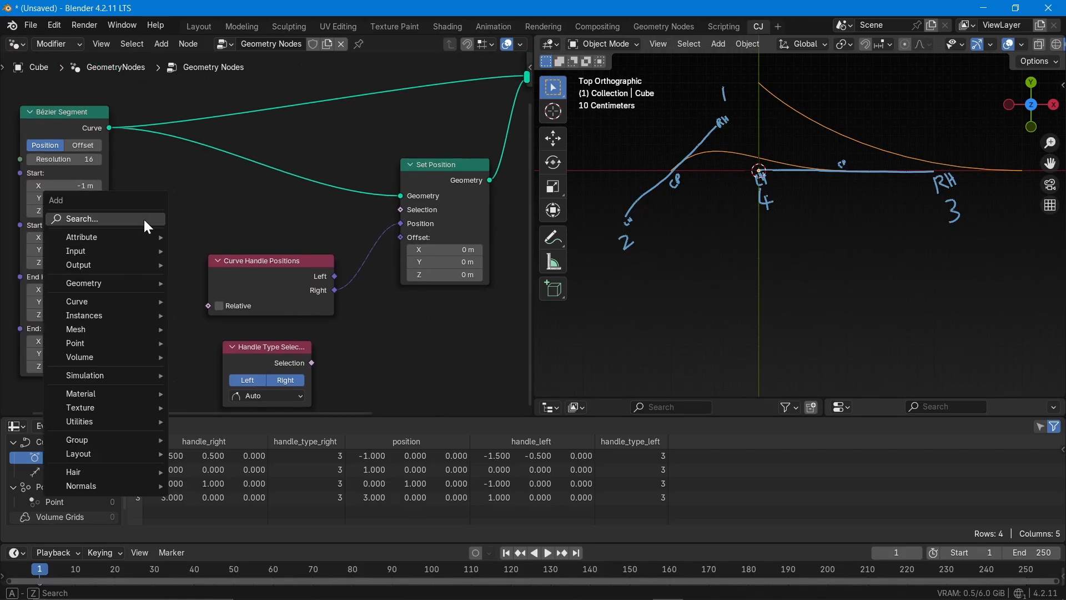
pyautogui.write('index')
pyautogui.press('Return')
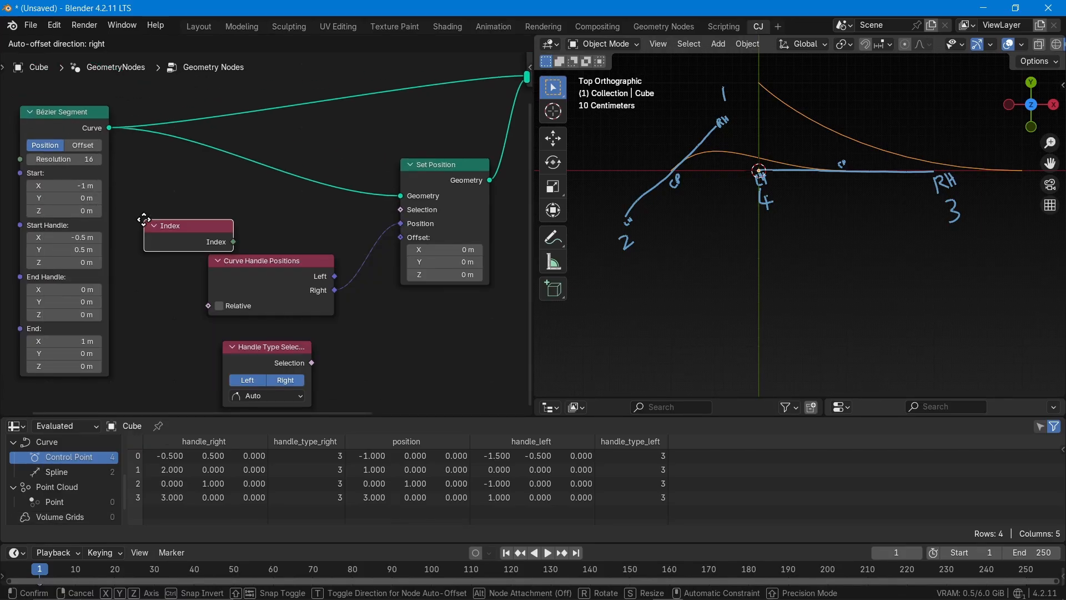
pyautogui.click(123, 206)
# Add a Compare node beside the Index node and connect the Index output to its A input
pyautogui.hotkey('shift', 'a')
pyautogui.write('co')
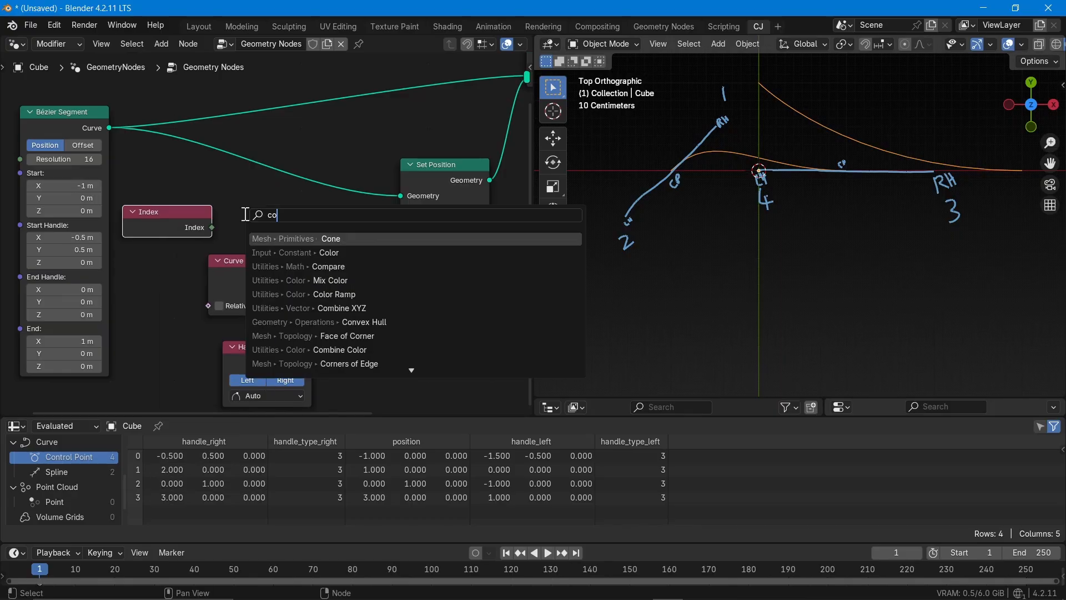
pyautogui.write('mpa')
pyautogui.press('Return')
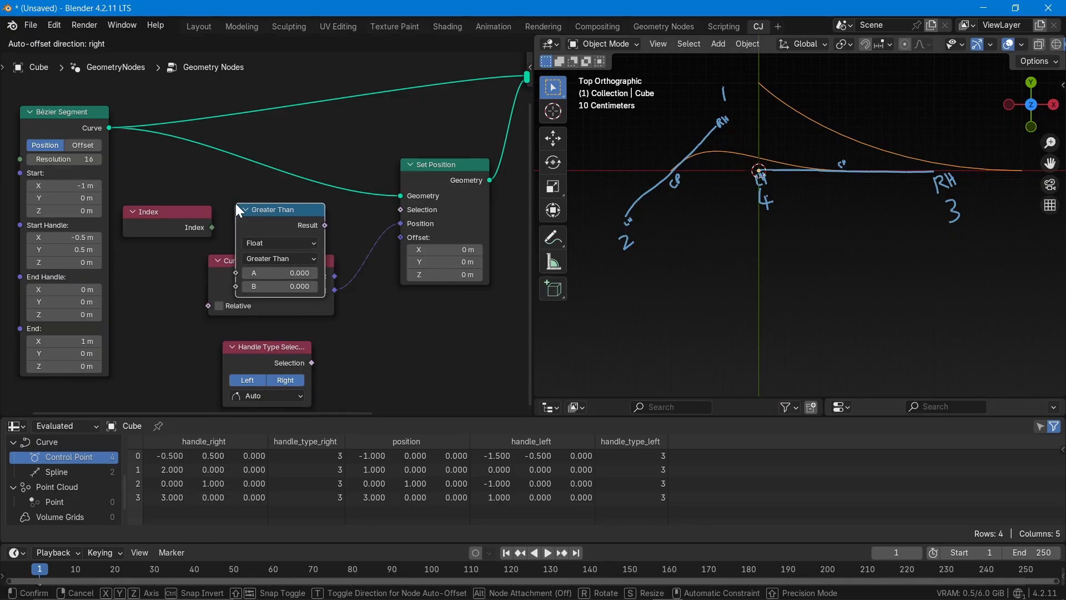
pyautogui.click(236, 203)
pyautogui.moveTo(212, 227); pyautogui.dragTo(241, 272)
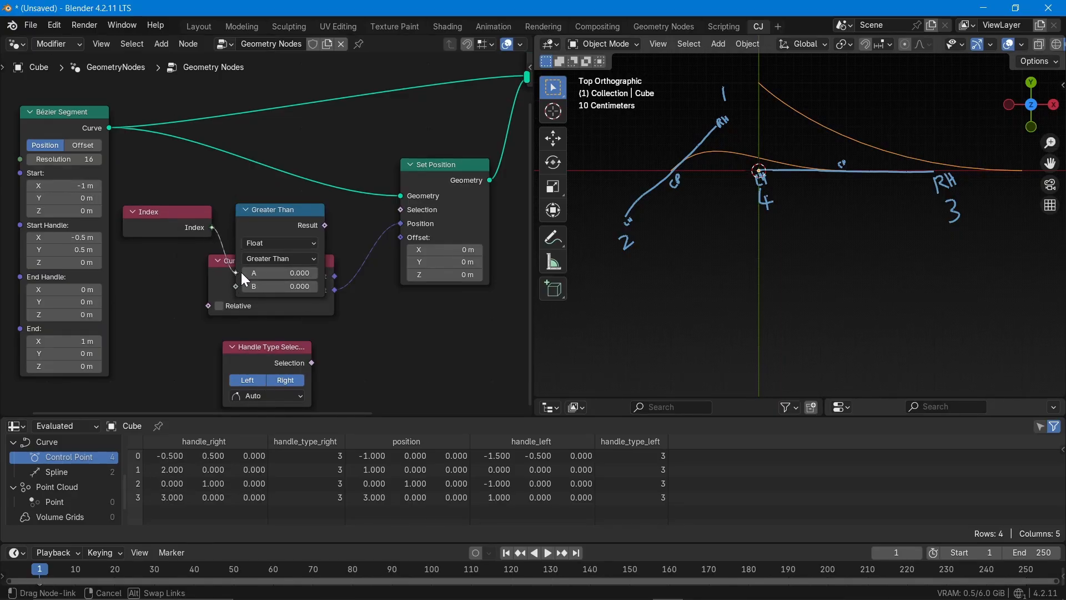
# Move Handle Type Selection lower, then collapse Curve Handle Positions and move it down clear of the Compare node
pyautogui.scroll(-2, 211, 318)
pyautogui.moveTo(221, 371); pyautogui.dragTo(185, 458)
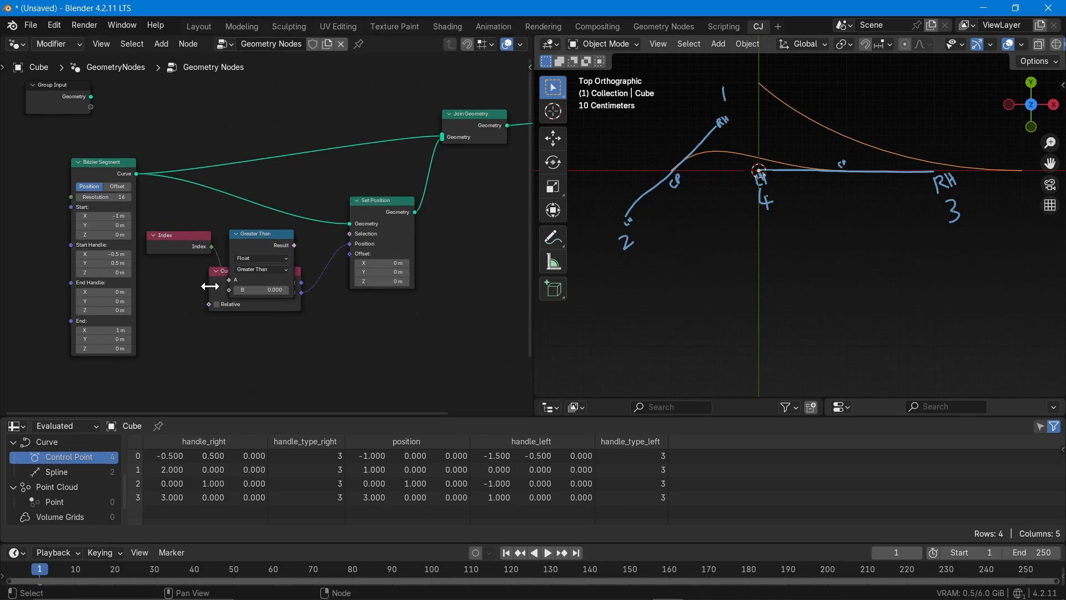
pyautogui.click(212, 286)
pyautogui.press('h')
pyautogui.moveTo(238, 268); pyautogui.dragTo(235, 389)
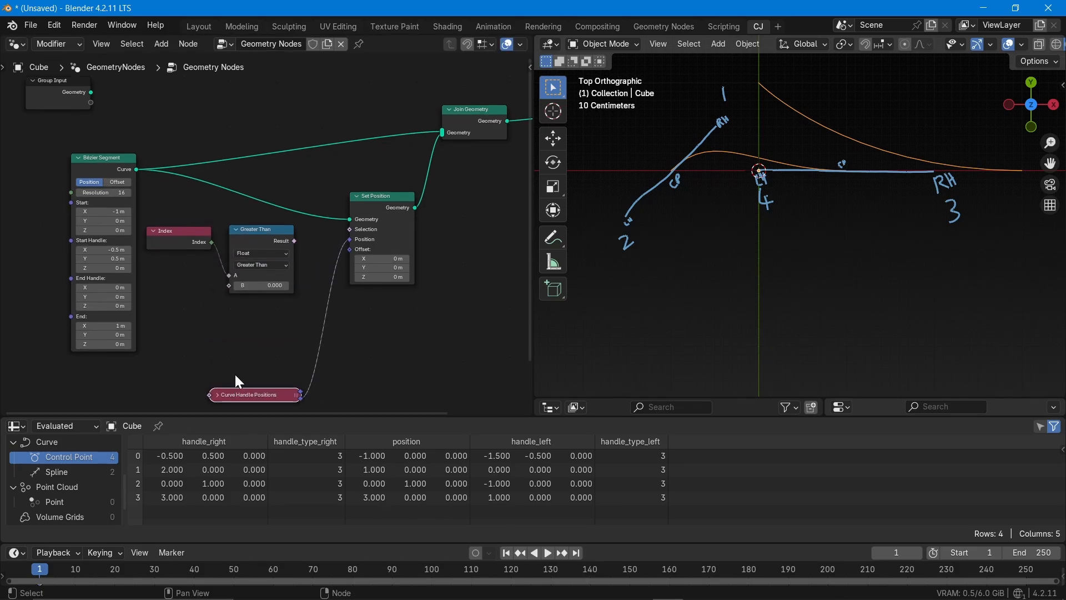
# Set the Compare node to Integer and Equal with Index feeding A, and connect its Result to Set Position's Selection input
pyautogui.scroll(4, 209, 279)
pyautogui.click(298, 232)
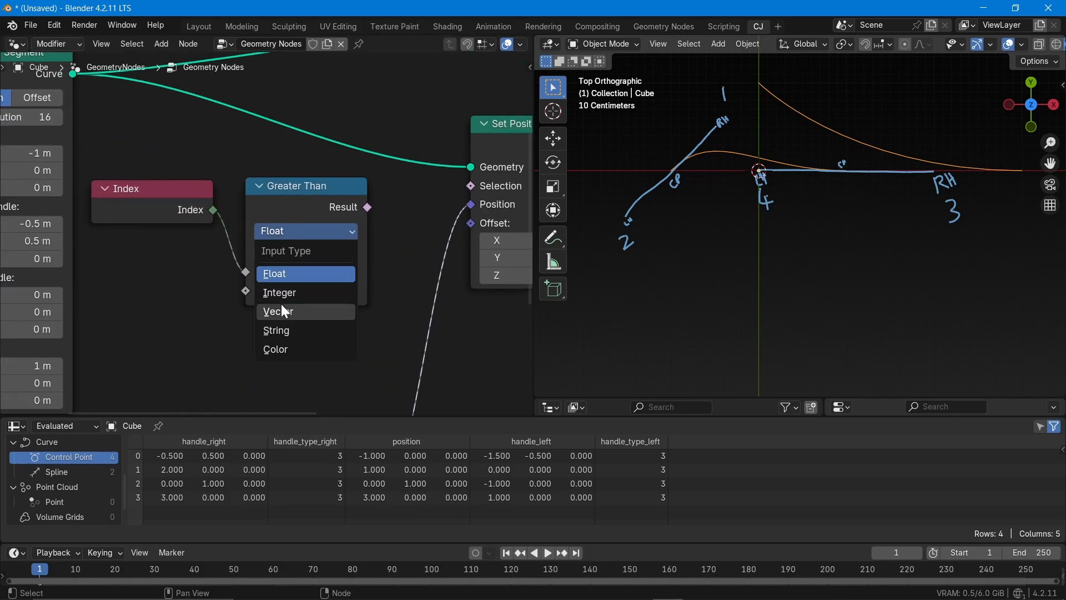
pyautogui.click(288, 290)
pyautogui.moveTo(215, 211); pyautogui.dragTo(245, 271)
pyautogui.click(305, 252)
pyautogui.click(293, 369)
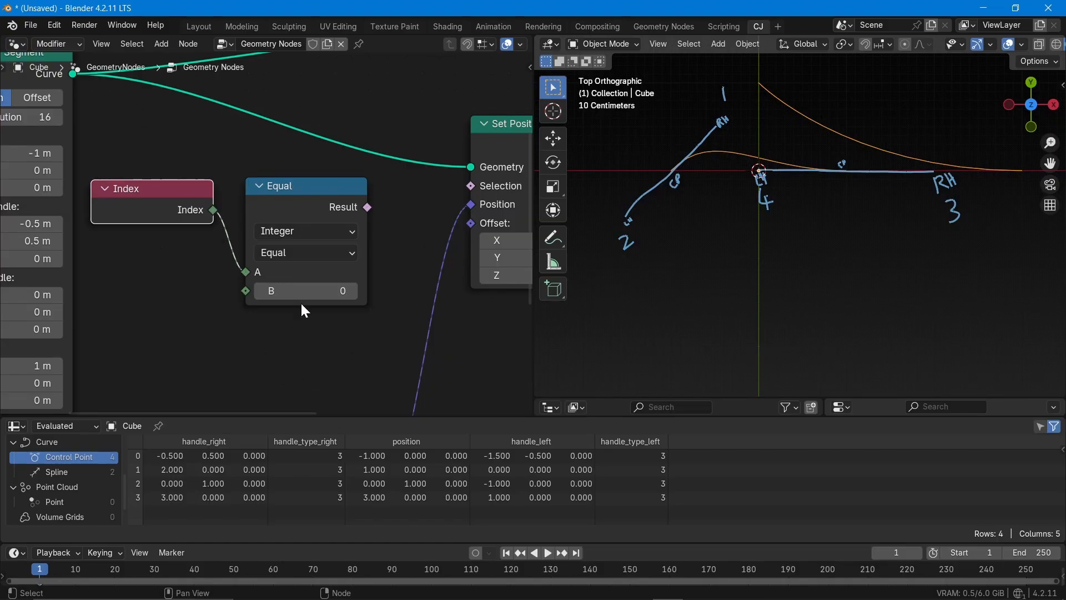
pyautogui.moveTo(303, 306); pyautogui.dragTo(205, 331, button='middle')
pyautogui.moveTo(267, 229); pyautogui.dragTo(370, 209)
# Expand the collapsed Curve Handle Positions node and move it up, closer beneath the Compare node
pyautogui.moveTo(322, 175); pyautogui.dragTo(327, 117, button='middle')
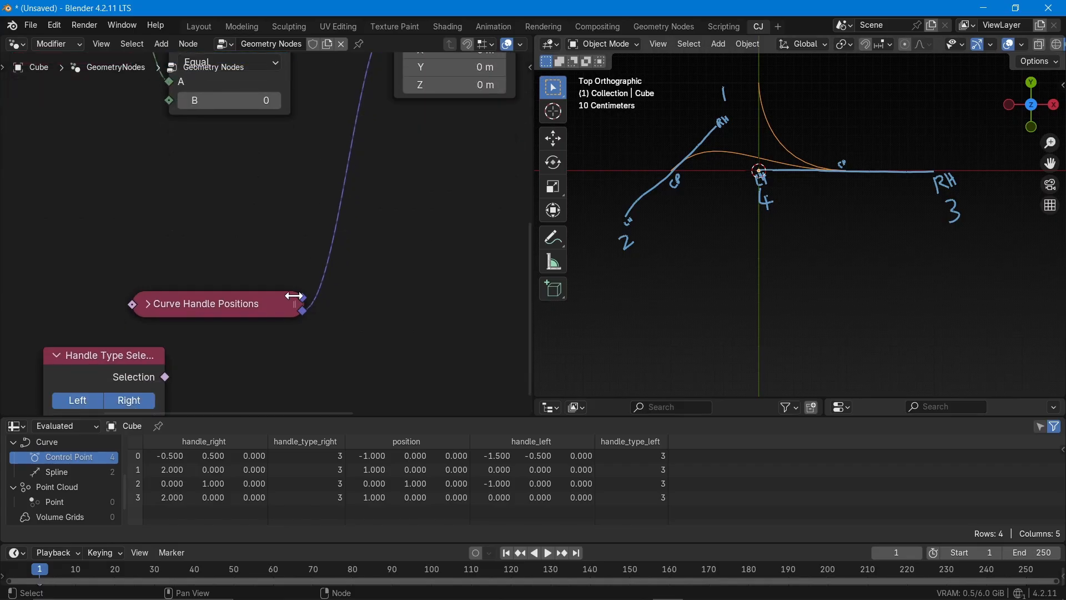
pyautogui.click(149, 305)
pyautogui.moveTo(174, 300); pyautogui.dragTo(150, 194)
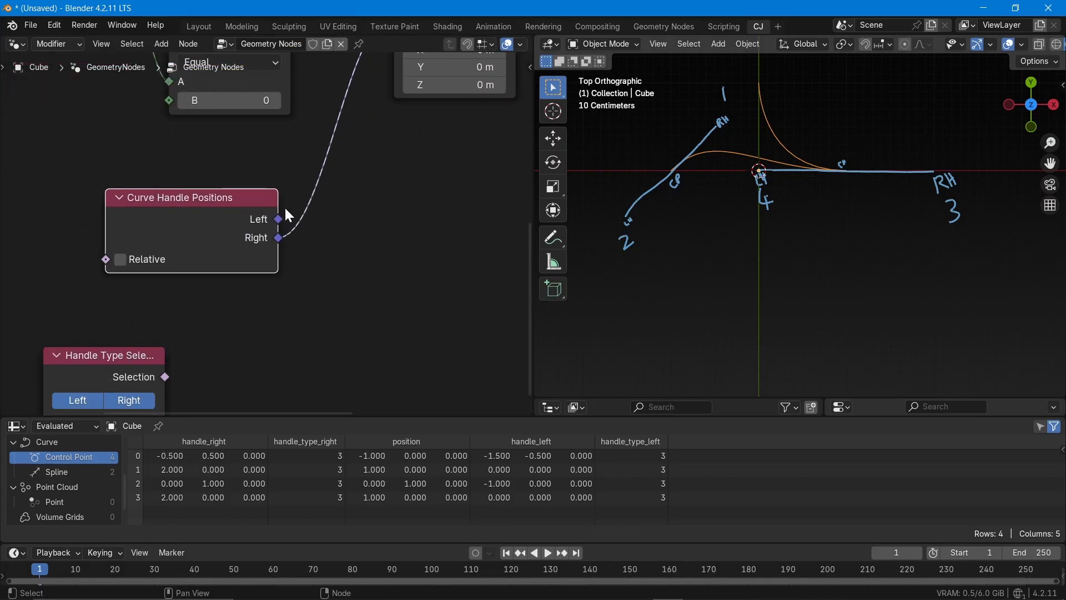
# Disconnect Curve Handle Positions' Right output and connect its Left output to Set Position's Position input instead
pyautogui.scroll(-2, 285, 206)
pyautogui.moveTo(374, 216); pyautogui.dragTo(329, 274, button='middle')
pyautogui.keyDown('ctrl'); pyautogui.moveTo(296, 221); pyautogui.dragTo(265, 233, button='right'); pyautogui.keyUp('ctrl')
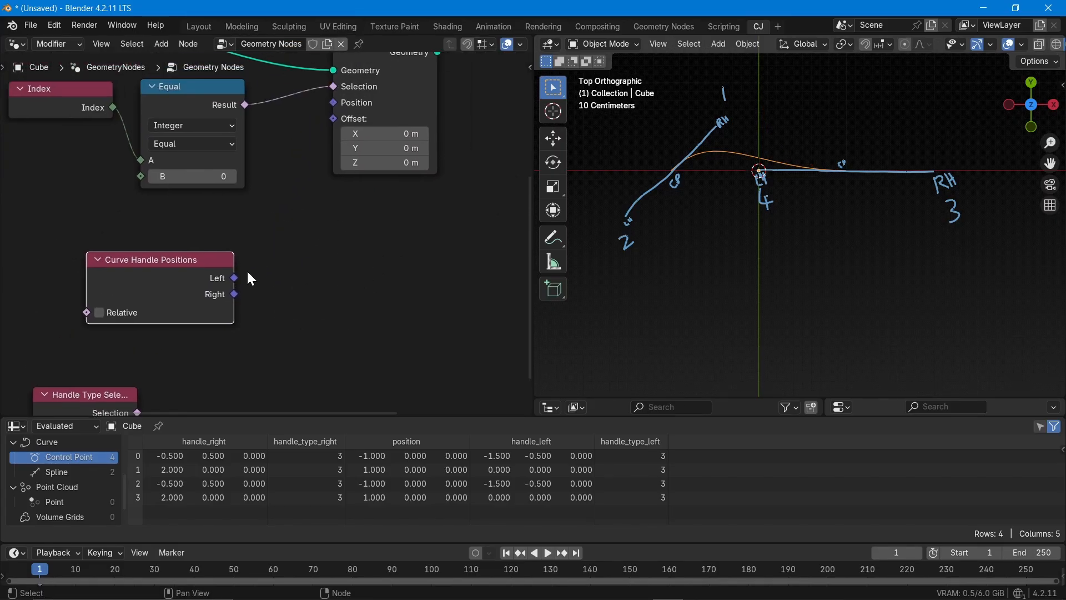
pyautogui.moveTo(234, 278); pyautogui.dragTo(334, 103)
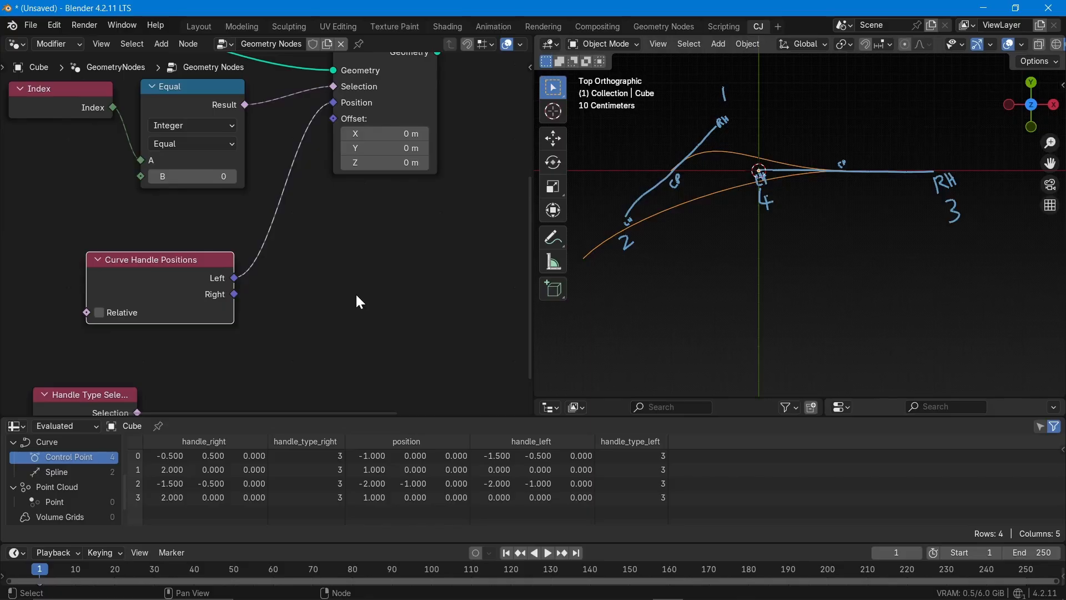
# Connect Curve Handle Positions' Right output to Set Position's Position input and set the Compare node's B value to 1
pyautogui.moveTo(305, 288); pyautogui.dragTo(401, 319, button='middle')
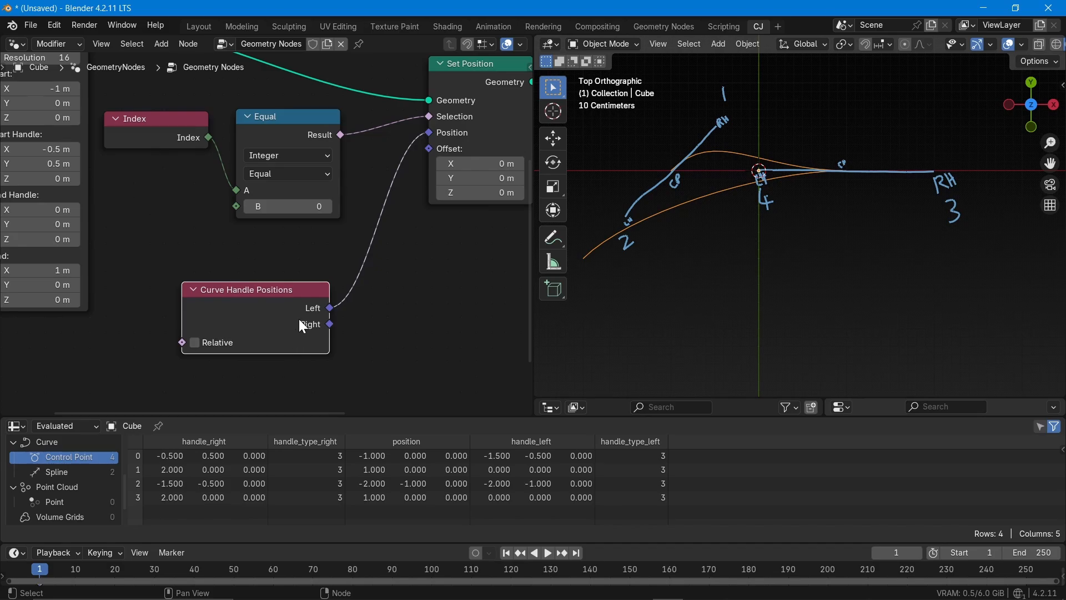
pyautogui.moveTo(332, 324); pyautogui.dragTo(423, 133)
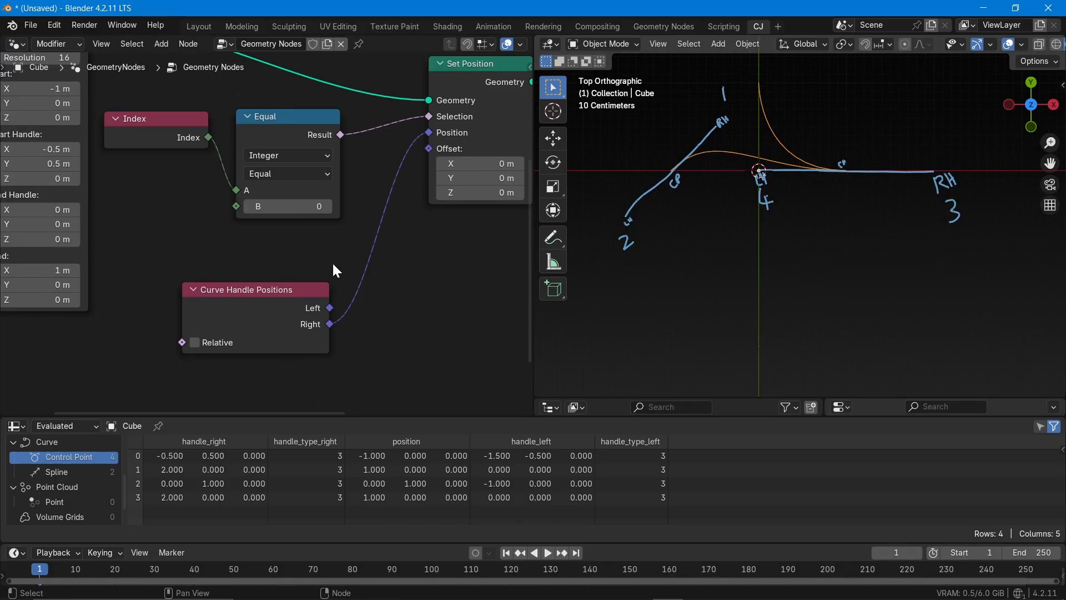
pyautogui.click(328, 206)
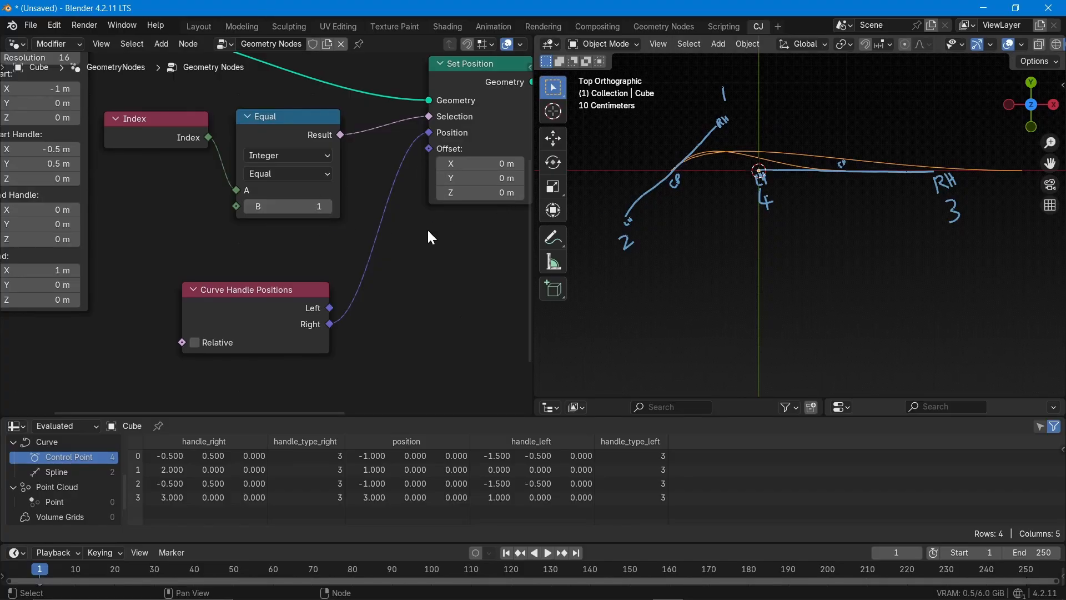
# Switch Set Position's Position input back to the Left handle output and shift Curve Handle Positions slightly left
pyautogui.moveTo(330, 308); pyautogui.dragTo(419, 135)
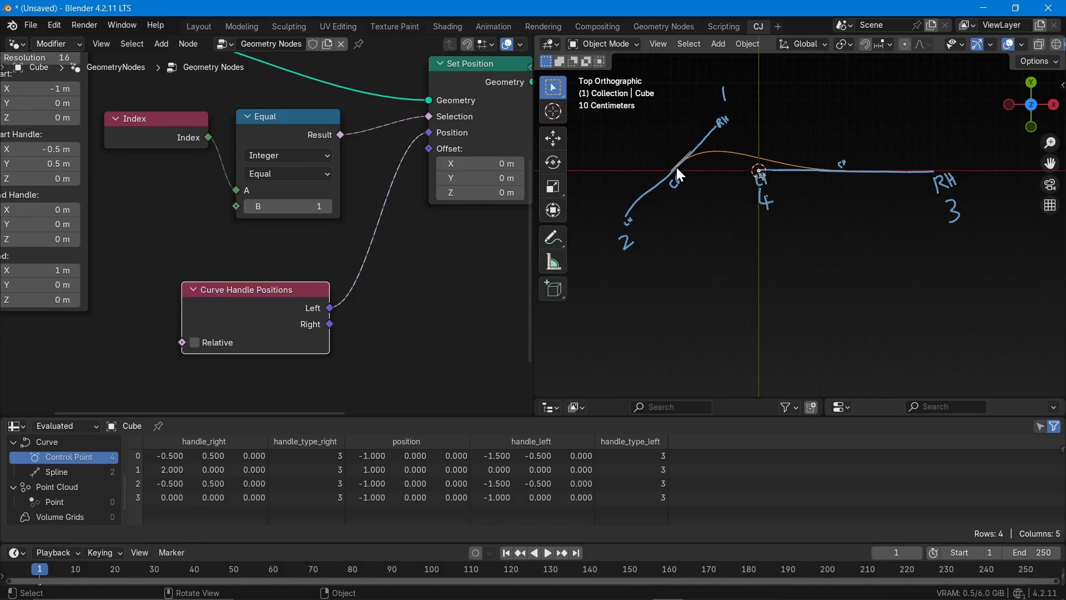
pyautogui.scroll(5, 676, 167)
pyautogui.scroll(-4, 705, 119)
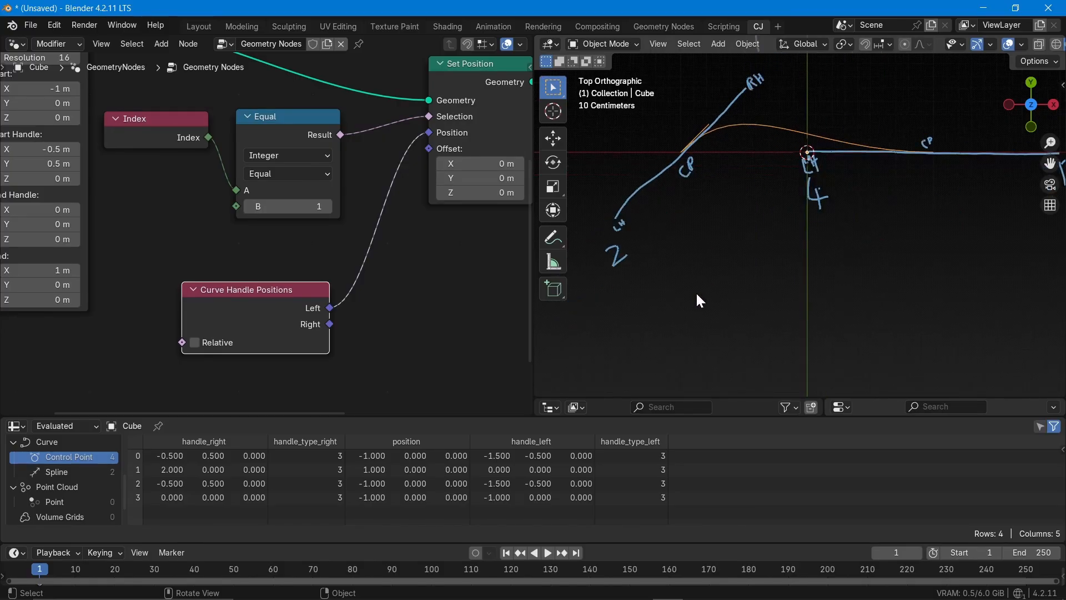
pyautogui.scroll(-2, 107, 308)
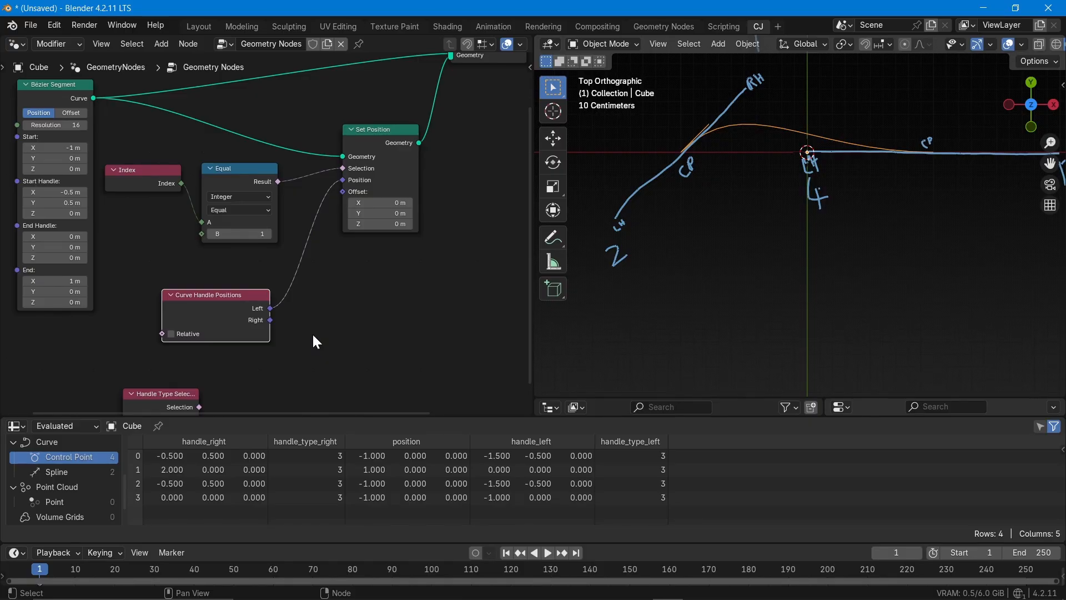
pyautogui.moveTo(207, 295); pyautogui.dragTo(191, 294)
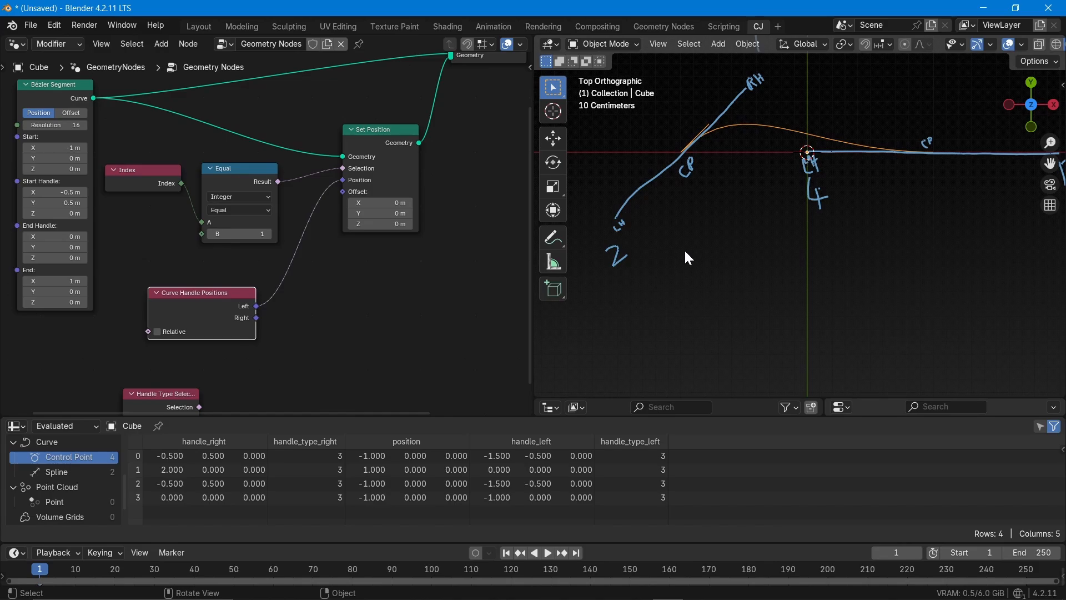
# Move the Handle Type Selection node up and to the right, beside the Curve Handle Positions node
pyautogui.moveTo(339, 355); pyautogui.dragTo(298, 278, button='middle')
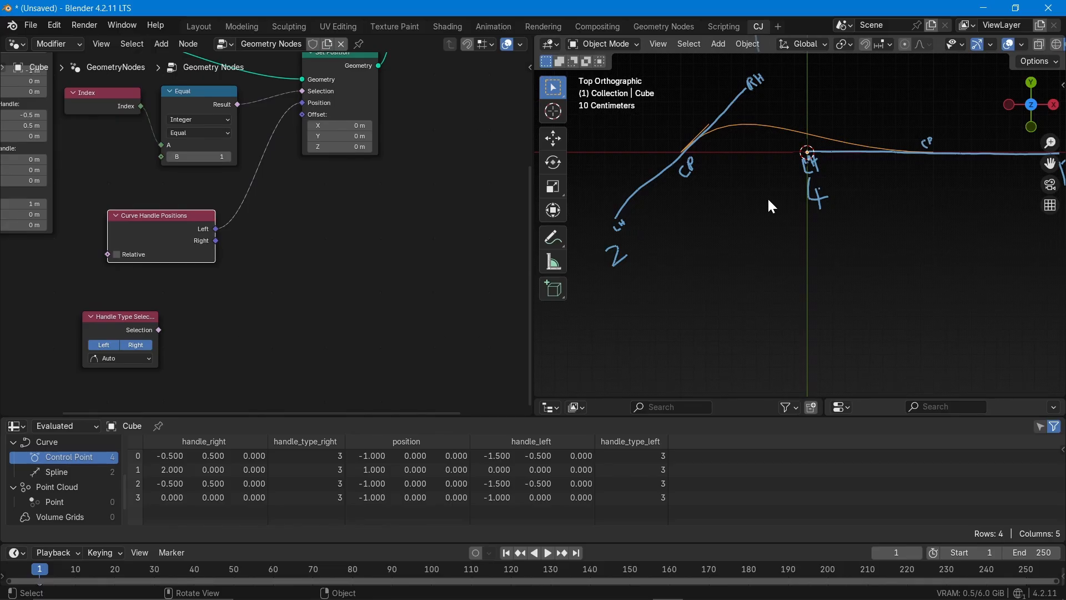
pyautogui.scroll(-3, 733, 177)
pyautogui.scroll(3, 734, 161)
pyautogui.scroll(-3, 689, 186)
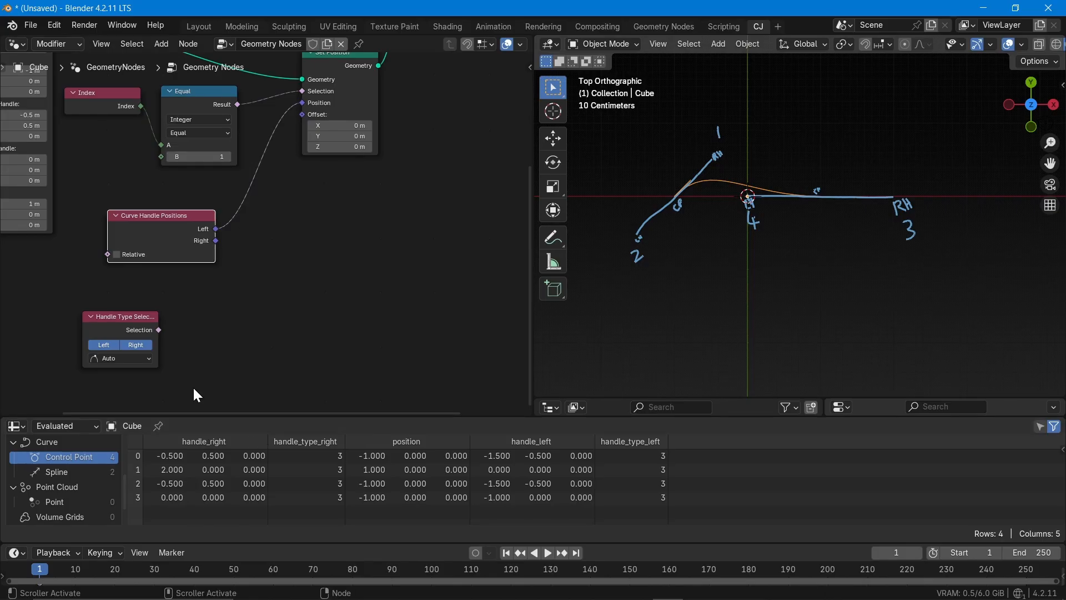
pyautogui.moveTo(139, 332); pyautogui.dragTo(313, 284)
# Enable the Relative option on Curve Handle Positions, compare the resulting curve, and disable the option again
pyautogui.scroll(2, 169, 289)
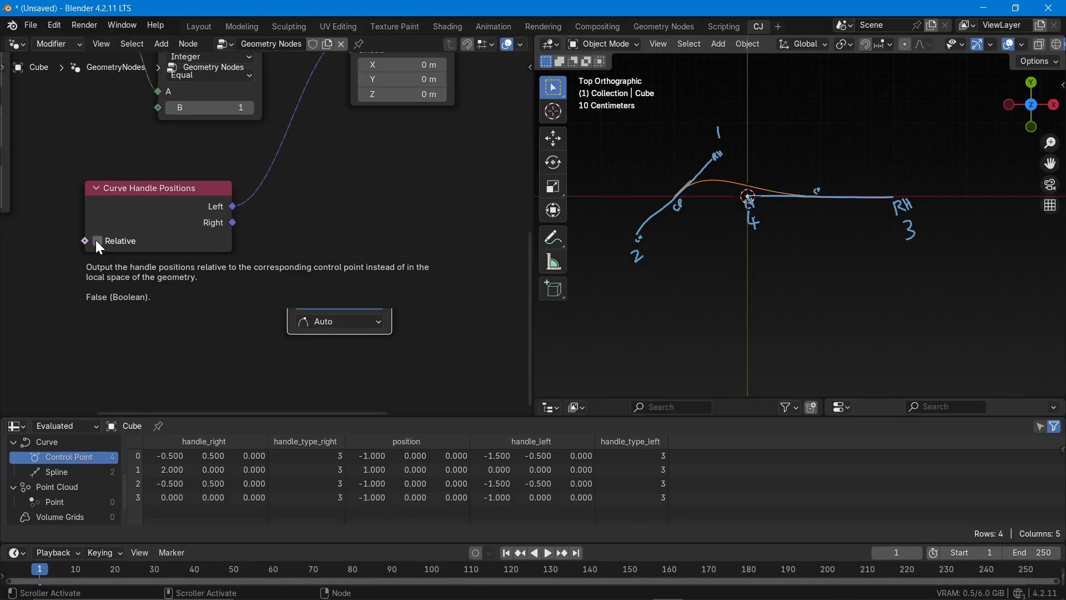
pyautogui.scroll(-2, 96, 240)
pyautogui.moveTo(96, 240); pyautogui.dragTo(256, 275, button='middle')
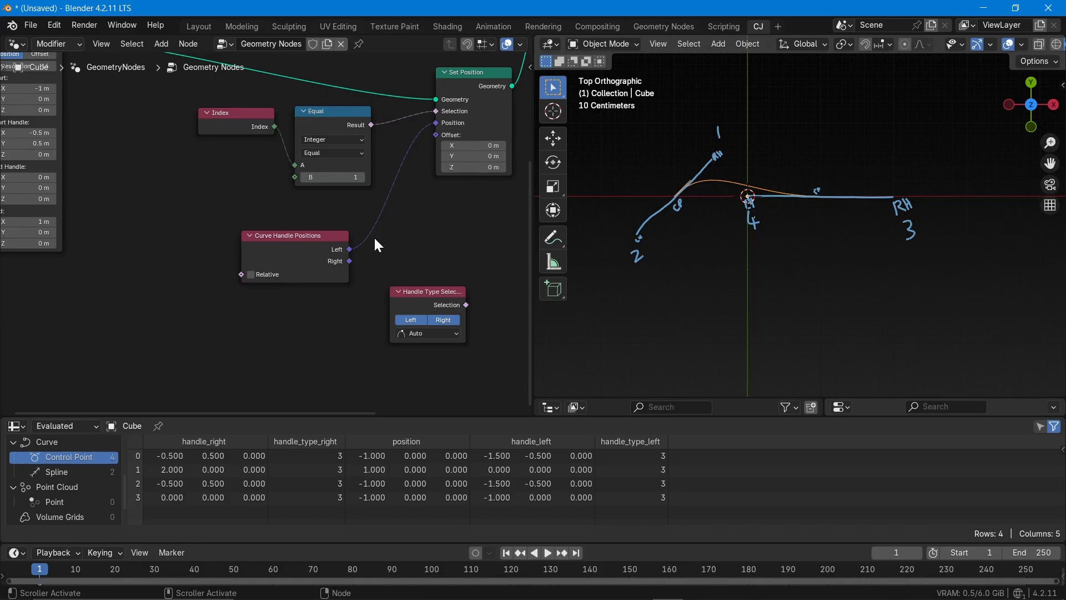
pyautogui.click(251, 274)
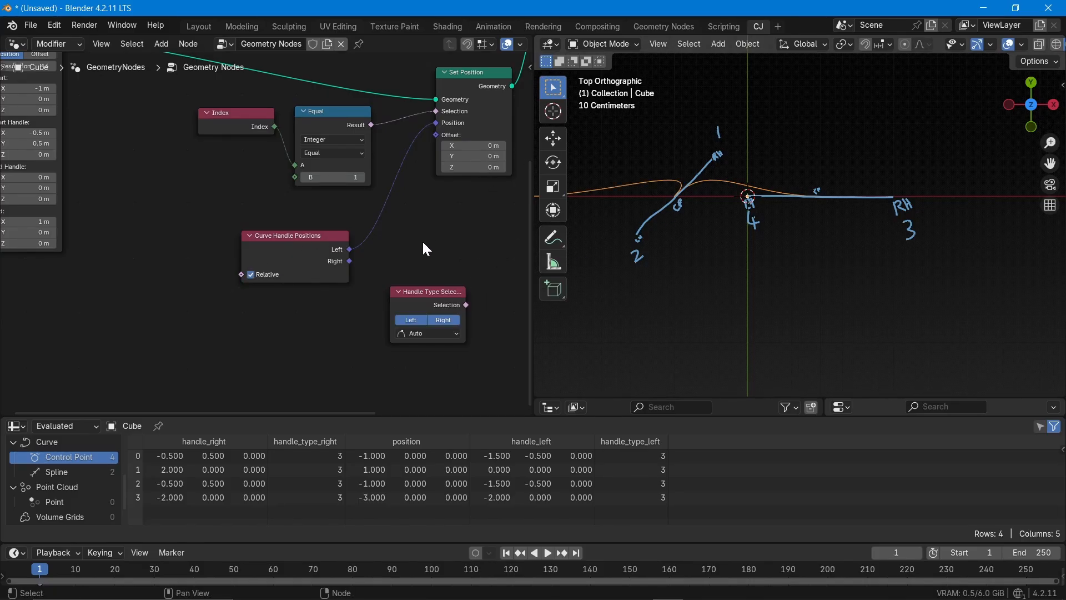
pyautogui.moveTo(411, 244); pyautogui.dragTo(281, 265, button='middle')
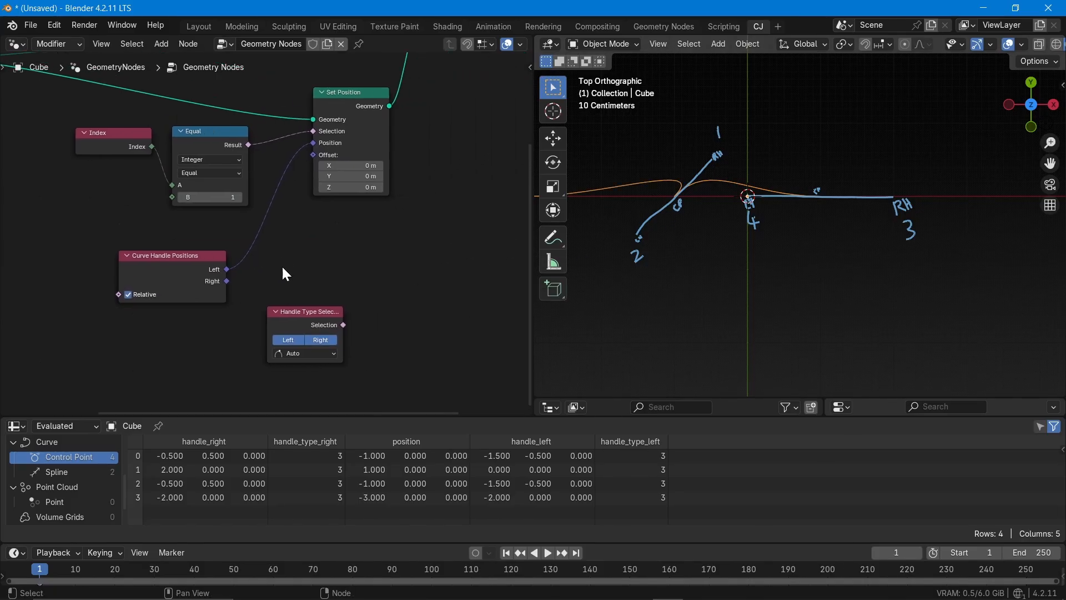
pyautogui.click(134, 296)
# Move Handle Type Selection directly beneath Curve Handle Positions and widen the node
pyautogui.scroll(2, 141, 244)
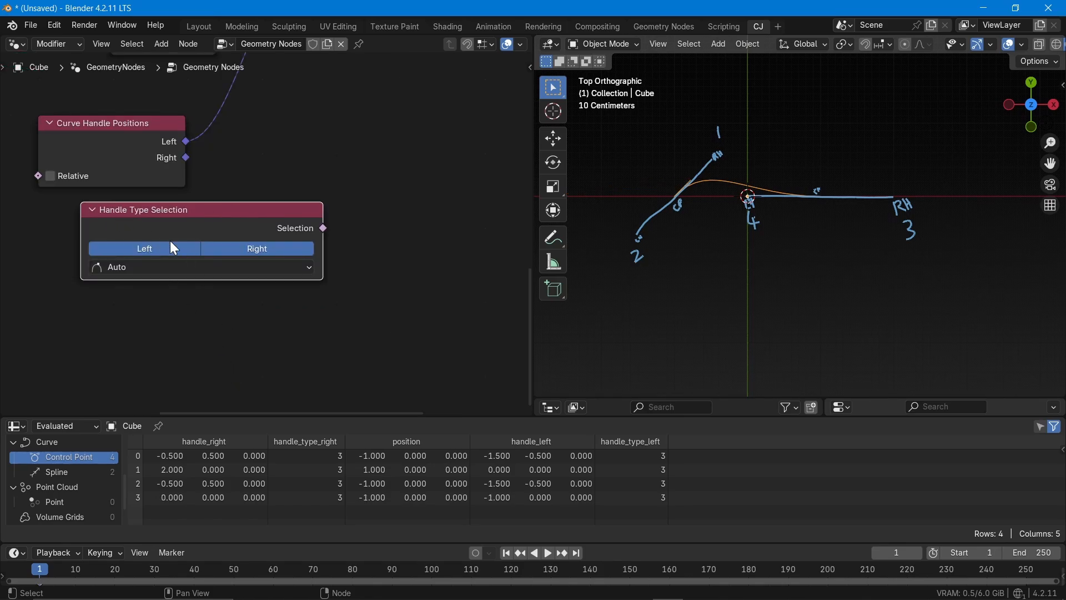
pyautogui.click(176, 194)
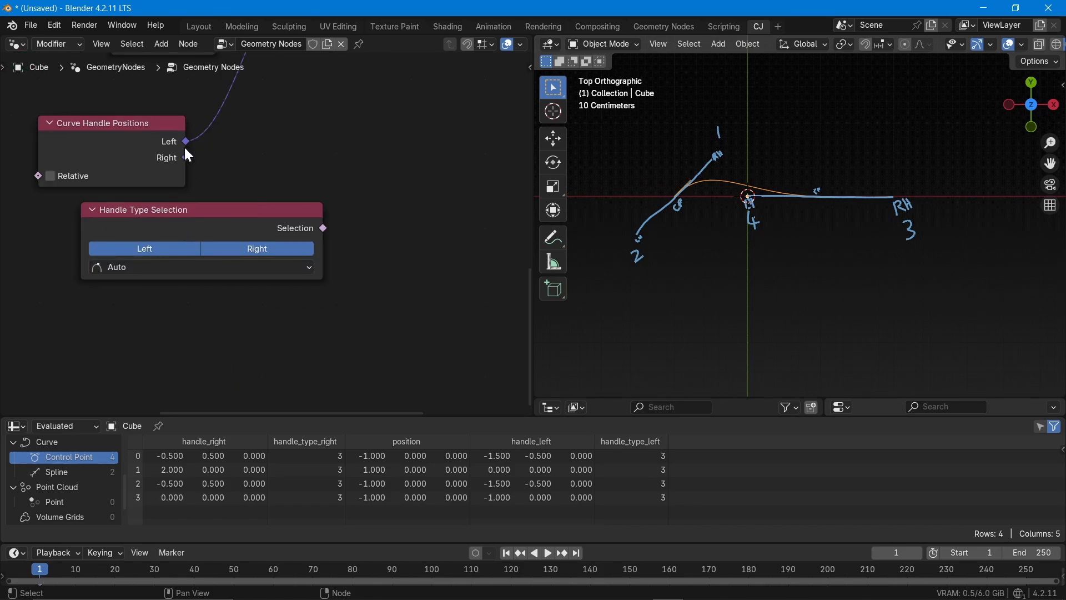
pyautogui.scroll(2, 185, 151)
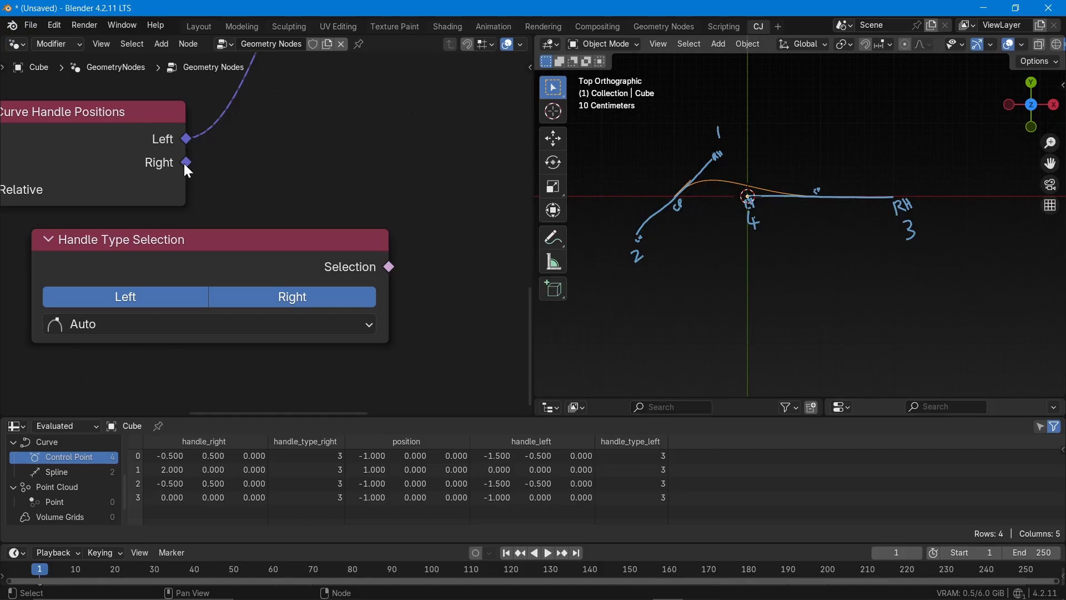
pyautogui.scroll(-2, 241, 150)
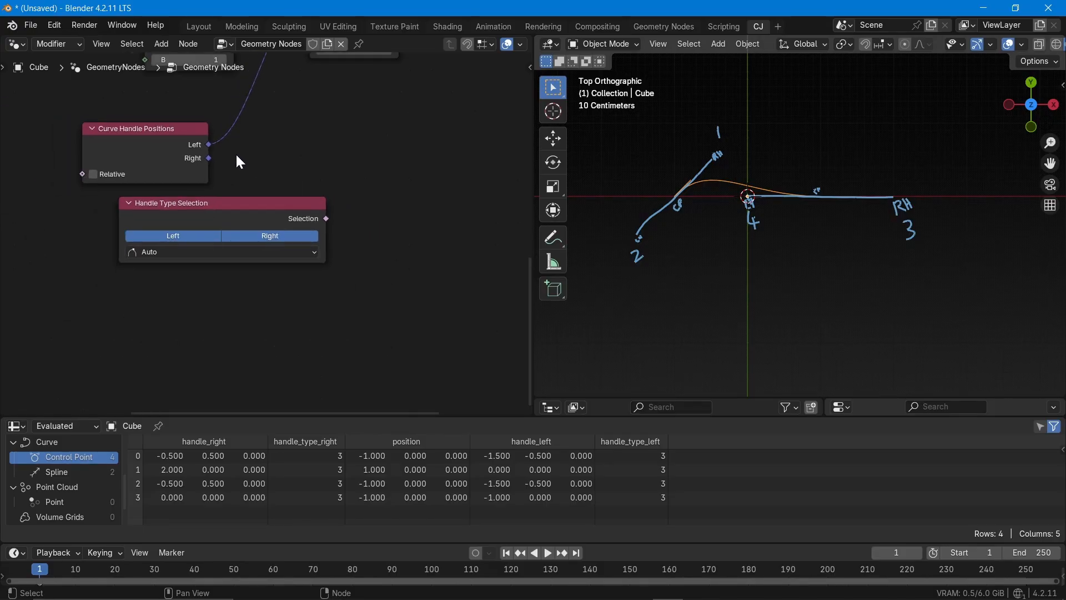
pyautogui.scroll(-1, 239, 161)
pyautogui.moveTo(231, 176); pyautogui.dragTo(165, 224, button='middle')
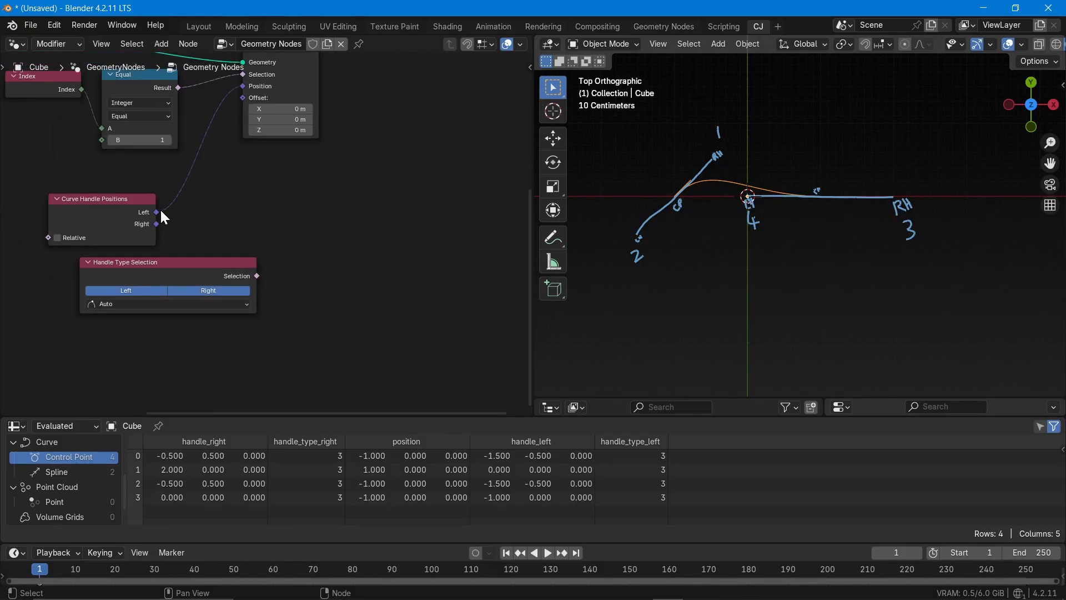
# Toggle Handle Type Selection between Left-only and Right-only handles, leaving only Right selected with the Auto type
pyautogui.scroll(3, 245, 307)
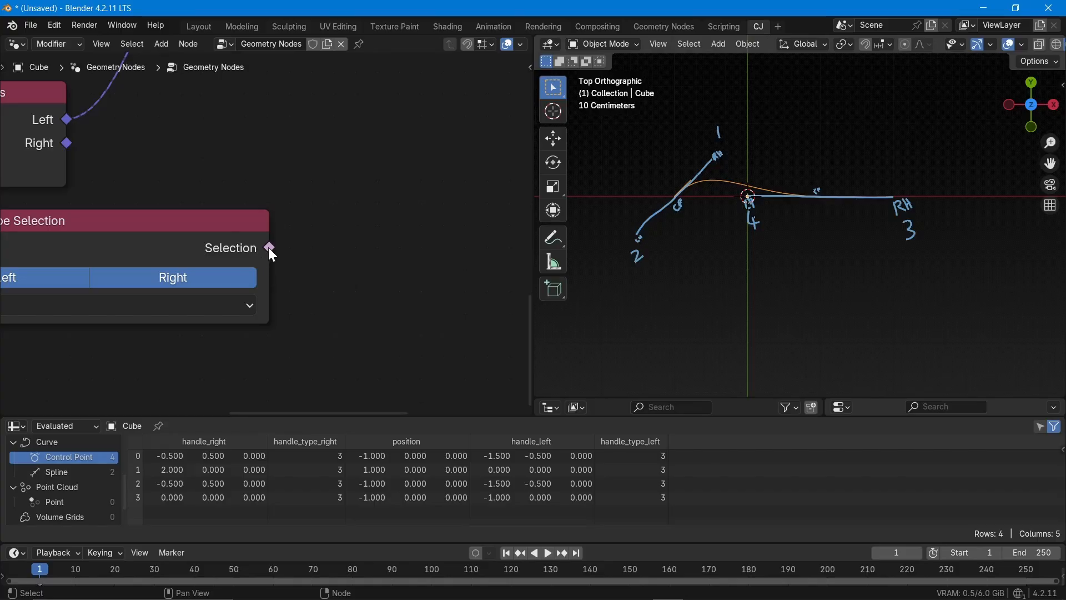
pyautogui.moveTo(269, 250)
pyautogui.scroll(-1, 268, 248)
pyautogui.click(219, 252)
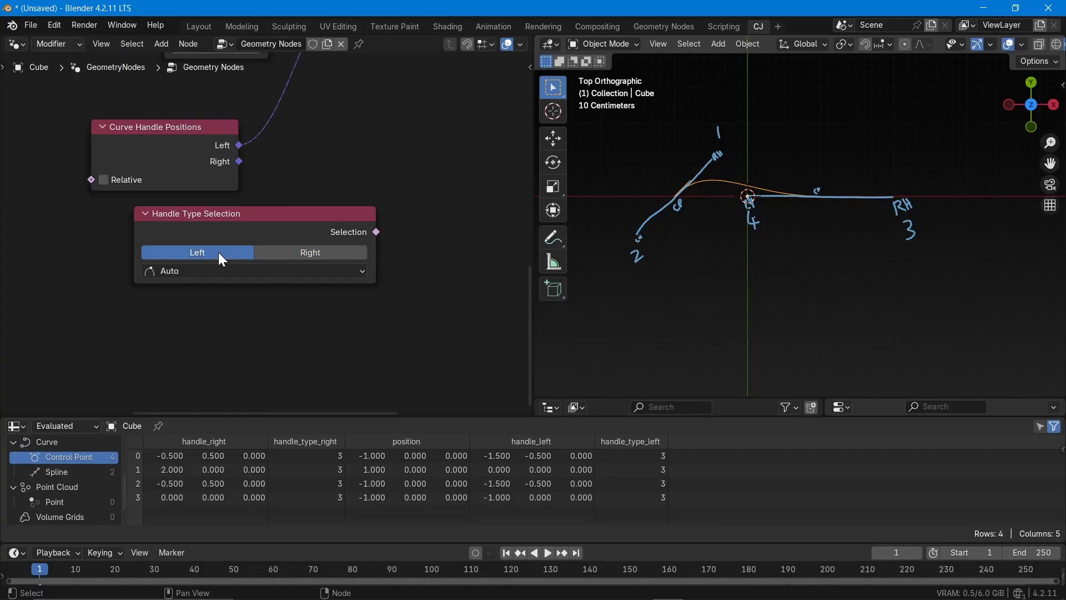
pyautogui.click(281, 252)
pyautogui.click(224, 256)
pyautogui.click(296, 255)
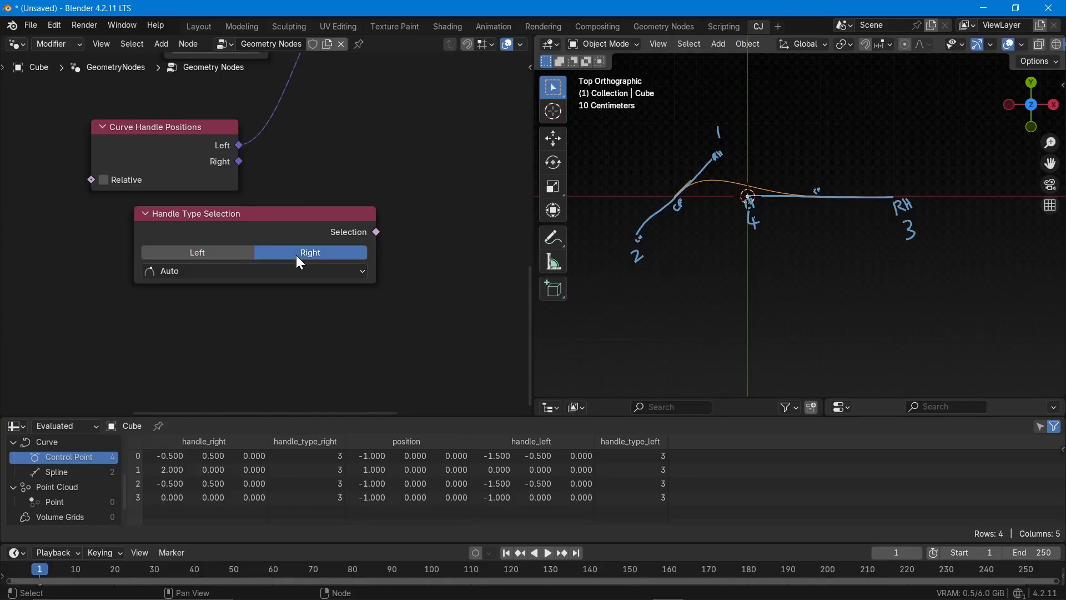
# Set Handle Type Selection to Left only and connect its Selection output to the Set Position node's Selection input
pyautogui.click(231, 256)
pyautogui.scroll(-2, 232, 258)
pyautogui.scroll(-1, 233, 259)
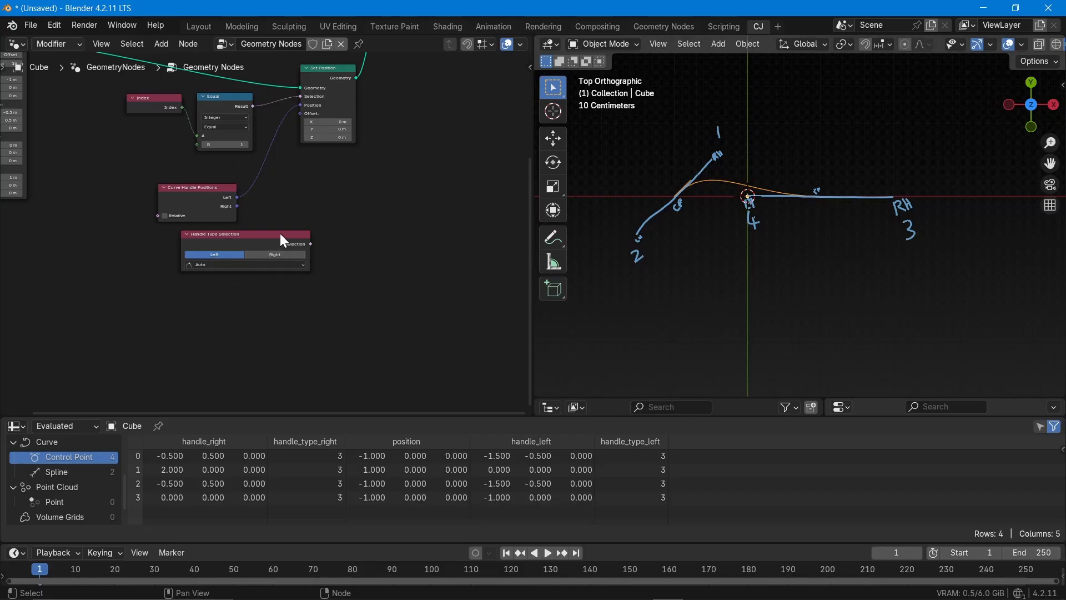
pyautogui.moveTo(268, 235); pyautogui.dragTo(299, 97)
pyautogui.scroll(2, 139, 339)
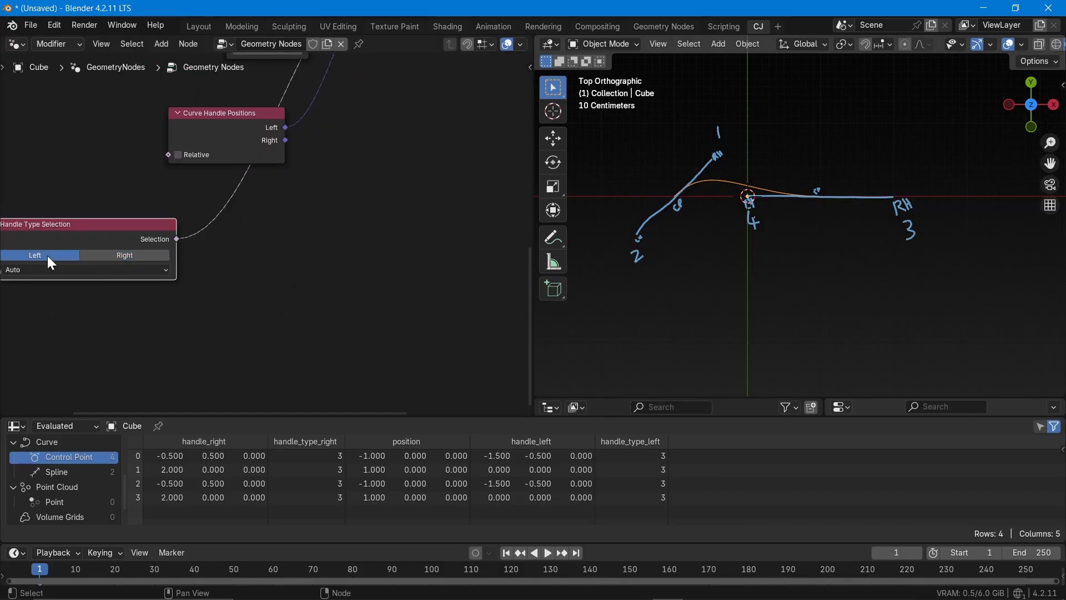
# Cut the selection link from Handle Type Selection to Set Position and reposition the node beneath Curve Handle Positions
pyautogui.keyDown('ctrl'); pyautogui.moveTo(202, 195); pyautogui.dragTo(231, 241, button='right'); pyautogui.keyUp('ctrl')
pyautogui.moveTo(28, 220); pyautogui.dragTo(168, 210)
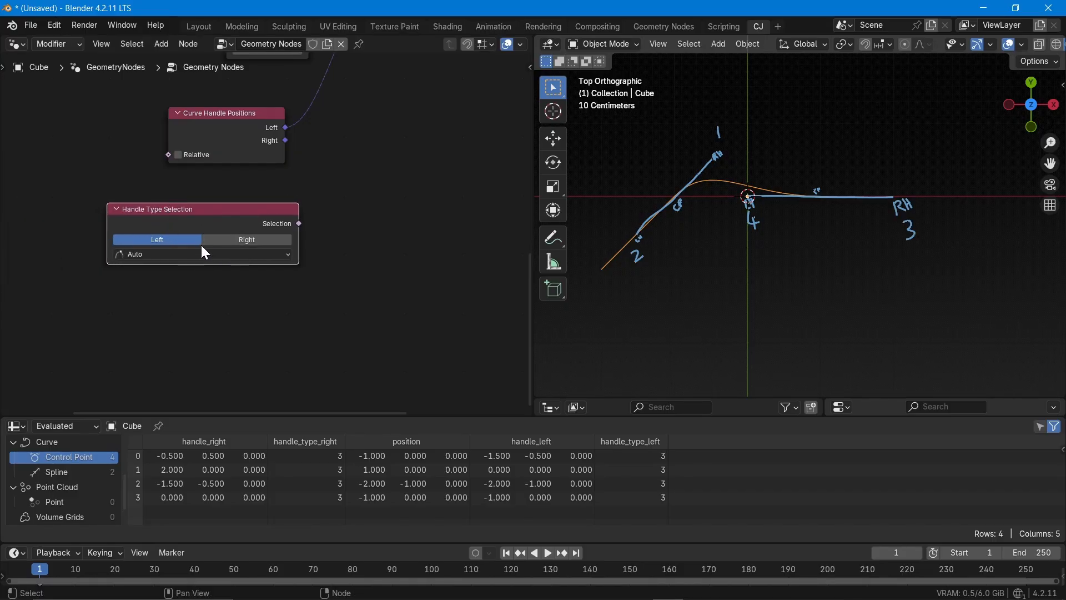
# Set Handle Type Selection to Right only and connect its Selection output to a new Set Handle Type node beside it
pyautogui.click(250, 240)
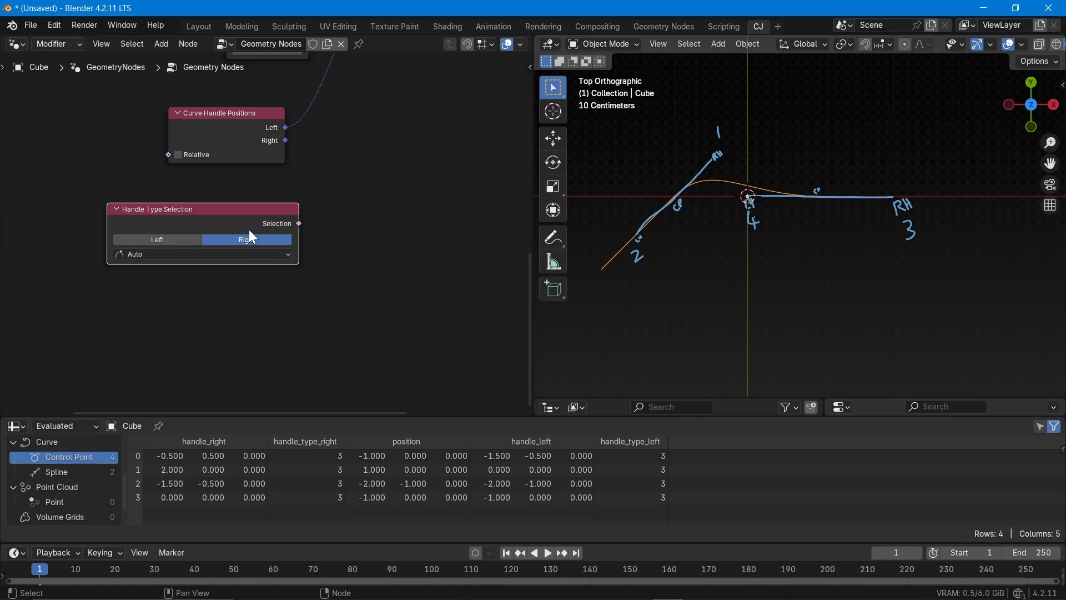
pyautogui.moveTo(300, 222); pyautogui.dragTo(397, 162)
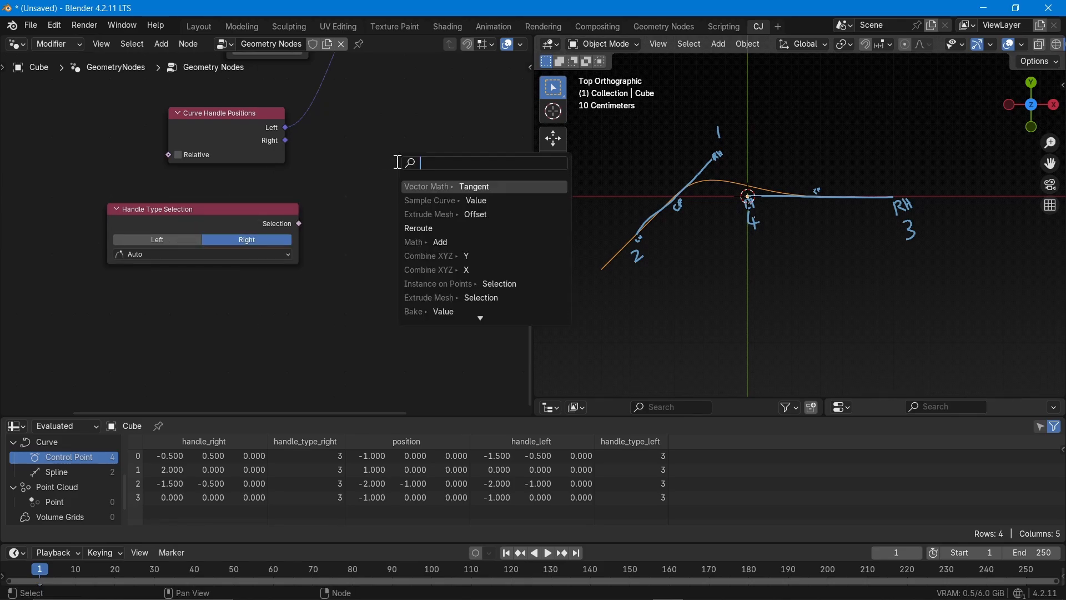
pyautogui.scroll(-3, 459, 295)
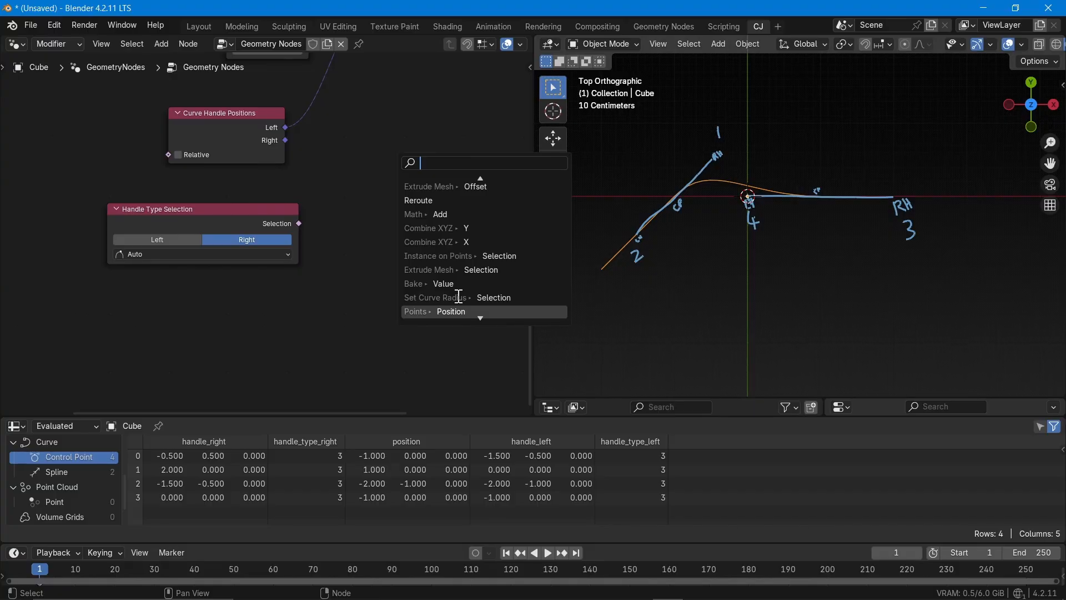
pyautogui.write('set hand')
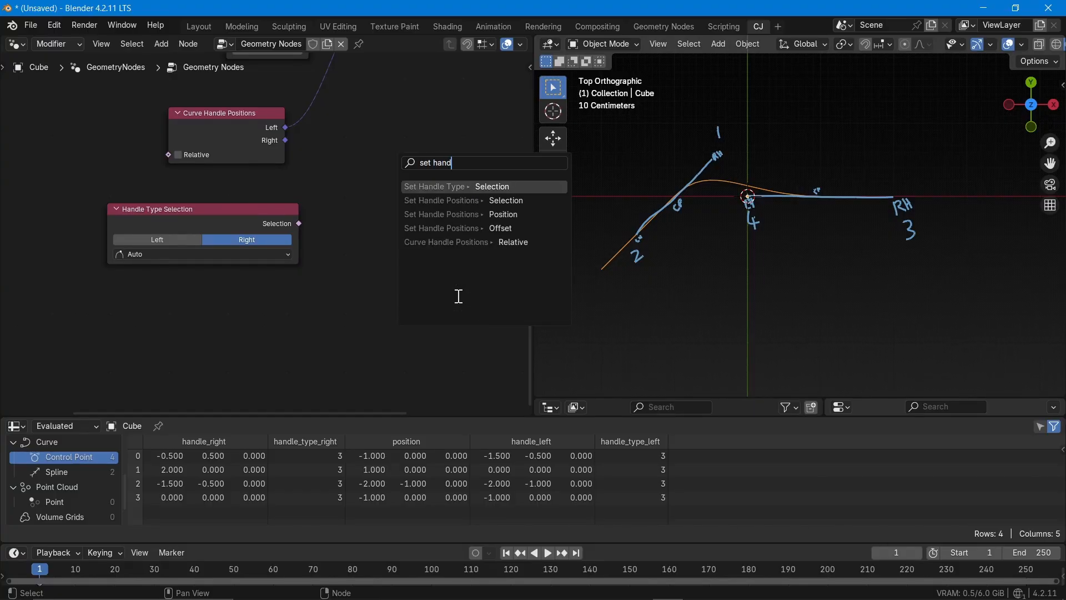
pyautogui.click(487, 186)
pyautogui.click(431, 216)
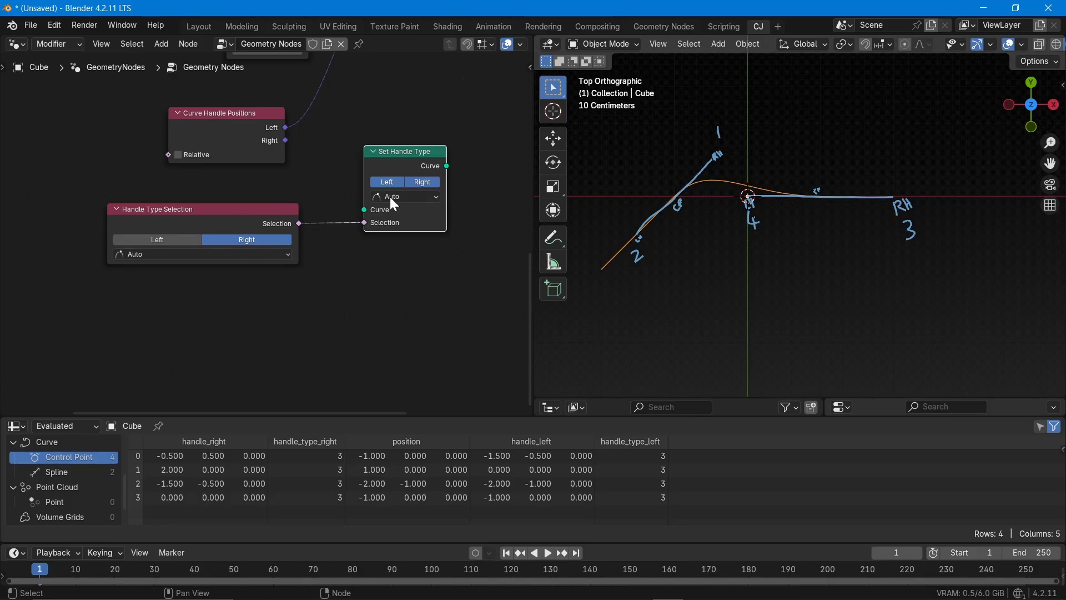
# Switch Handle Type Selection back to Left only, cut its outgoing link and delete the Set Handle Type node
pyautogui.click(180, 239)
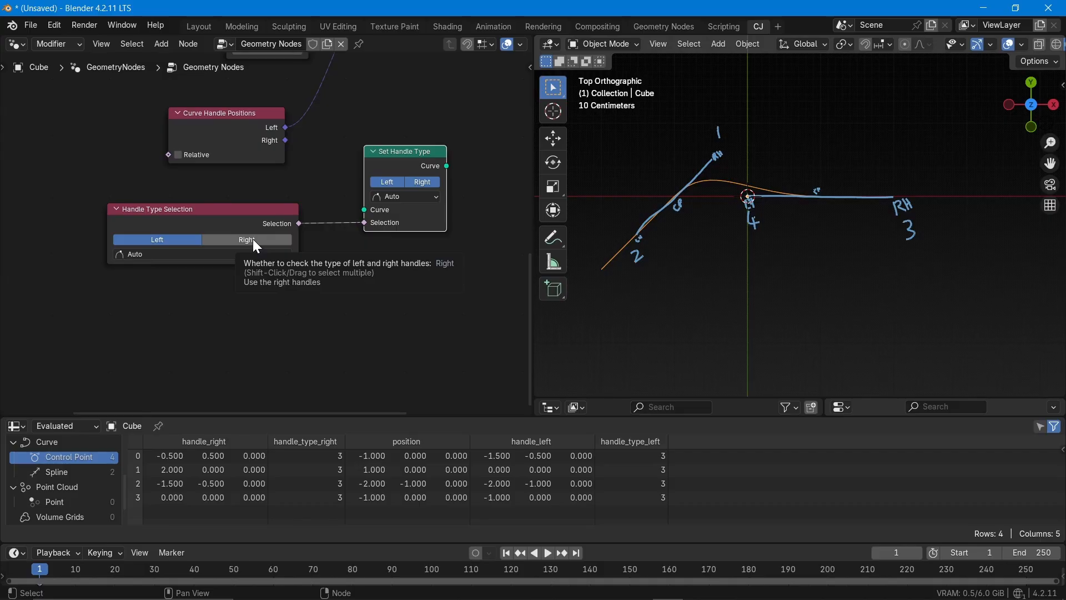
pyautogui.keyDown('ctrl'); pyautogui.moveTo(334, 214); pyautogui.dragTo(335, 230, button='right'); pyautogui.keyUp('ctrl')
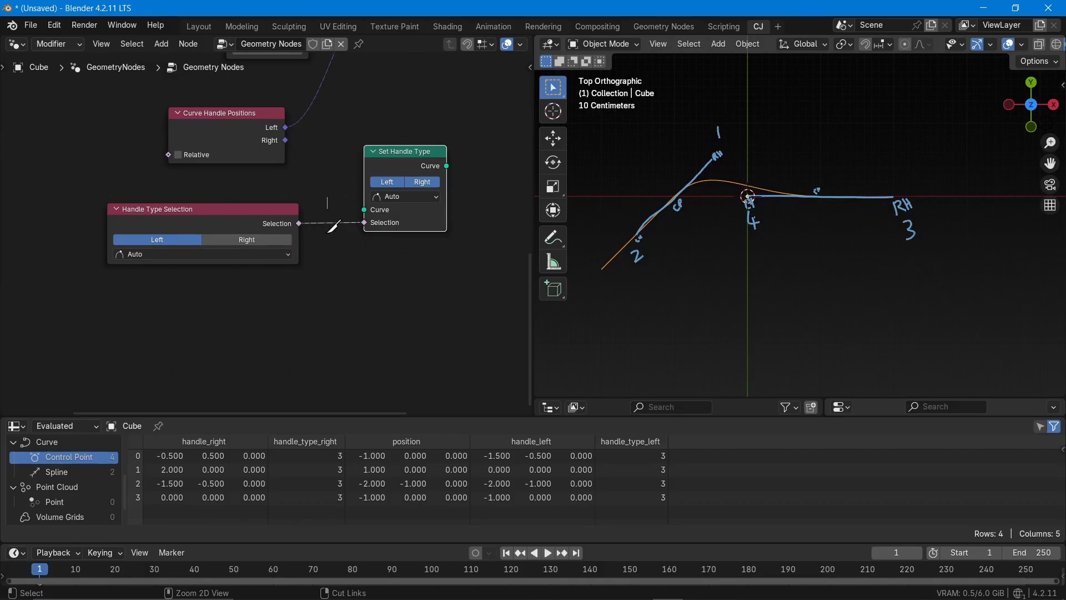
pyautogui.press('x')
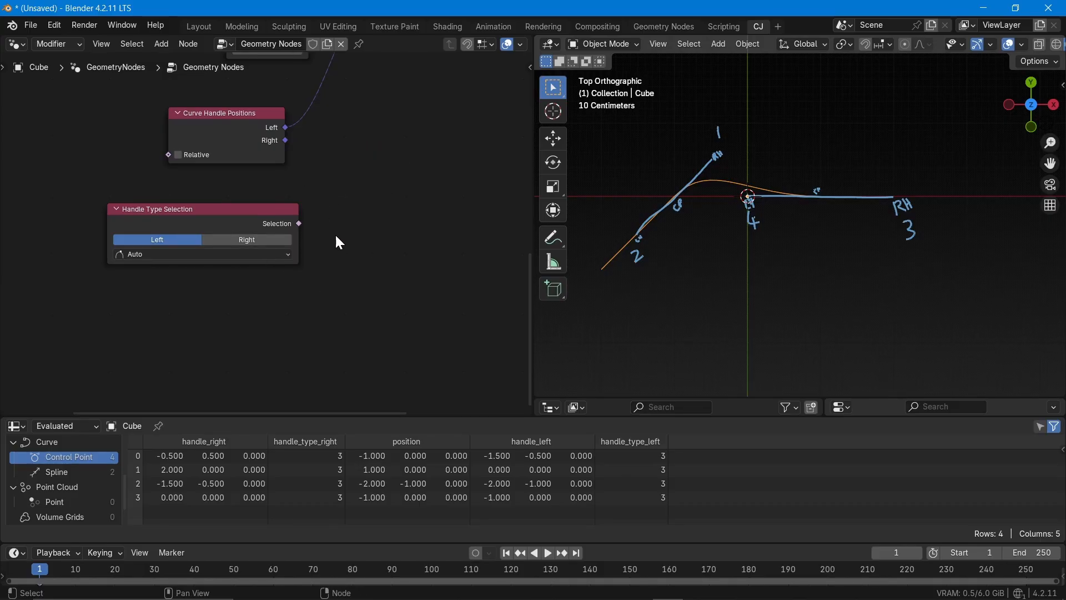
pyautogui.scroll(-5, 305, 262)
pyautogui.scroll(6, 247, 150)
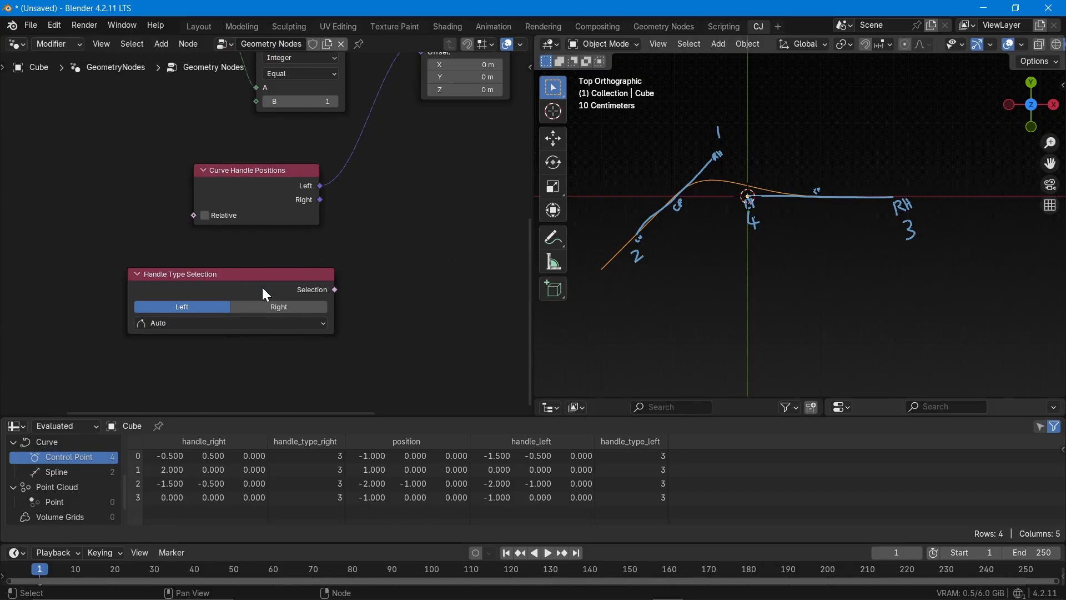
pyautogui.scroll(-2, 165, 315)
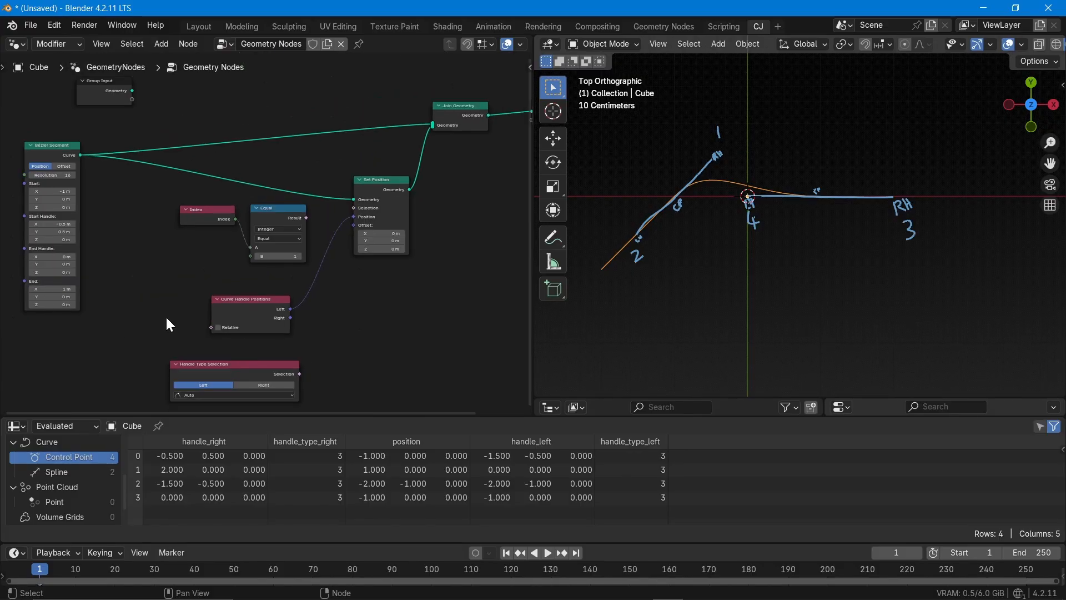